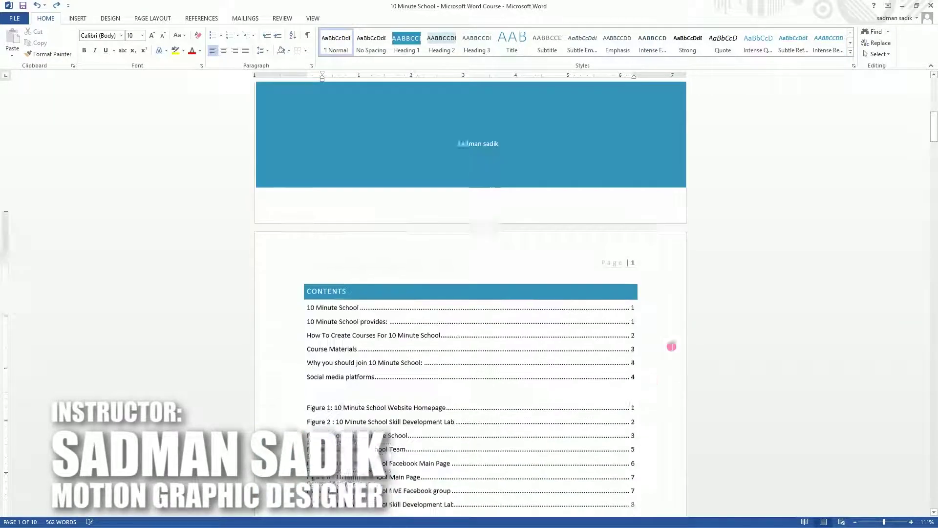
scroll(574, 330, "down", 4)
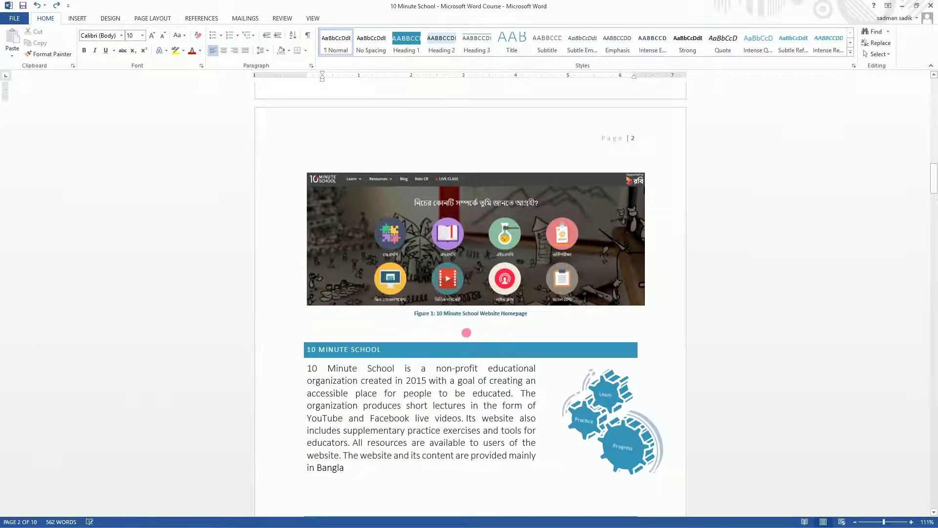
Scroll past the cover and contents to page 2's website homepage figure and 10 Minute School section
scroll(568, 394, "down", 15)
scroll(463, 324, "up", 15)
scroll(457, 308, "down", 3)
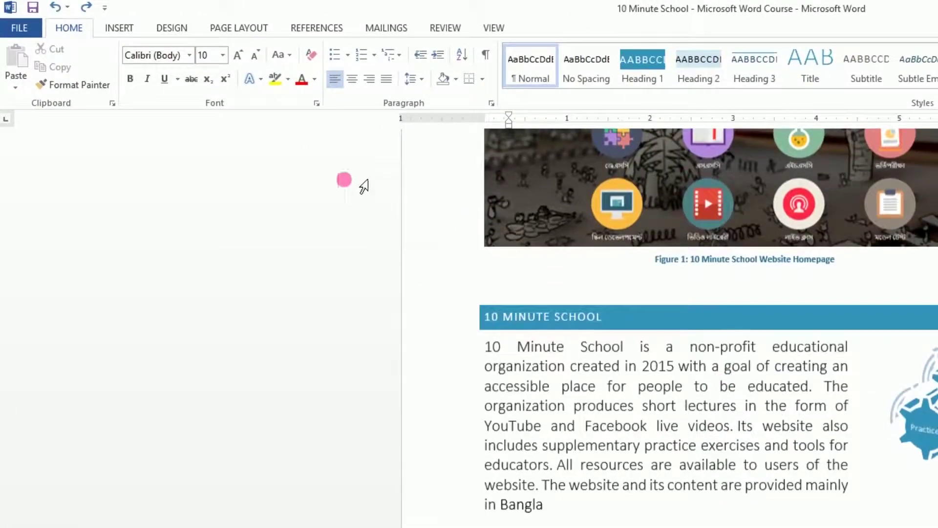
Apply the Narrow (0.5") margin preset from Page Layout > Margins
left_click(250, 28)
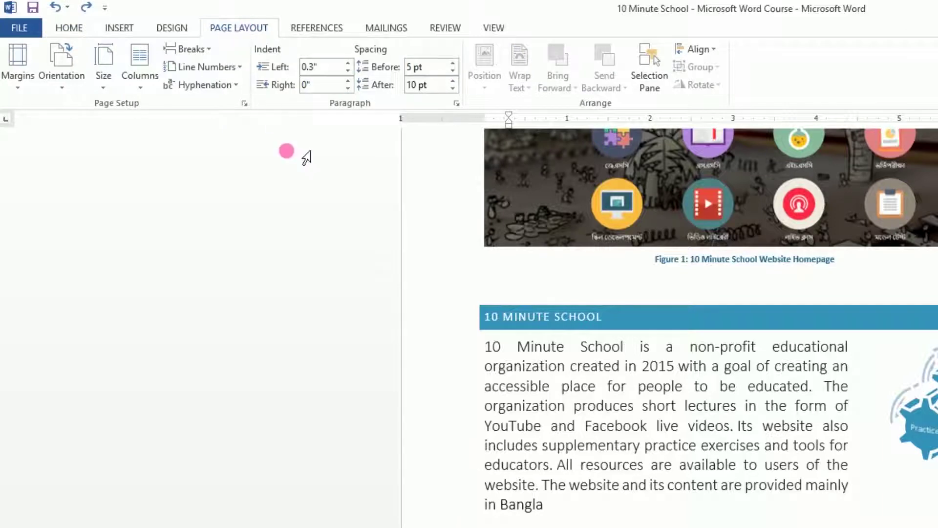
scroll(325, 233, "up", 10)
scroll(343, 236, "up", 15)
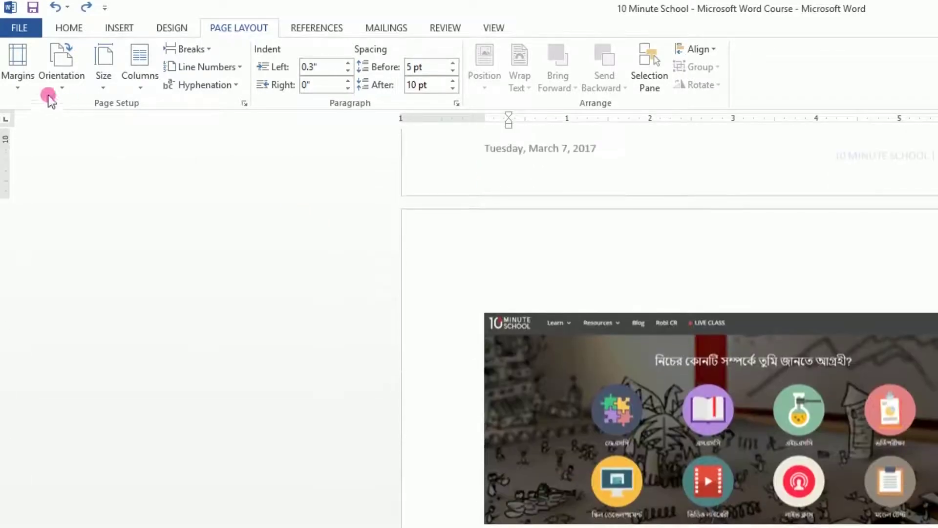
left_click(11, 80)
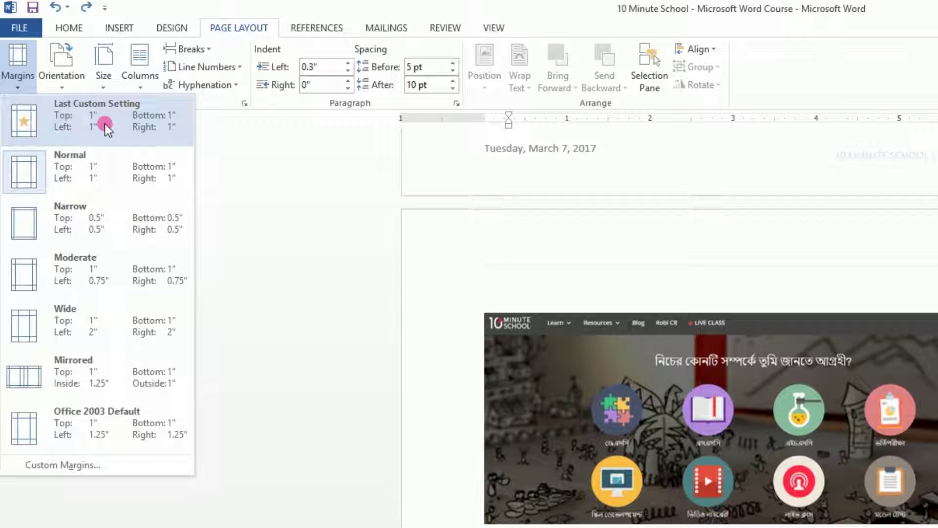
left_click(95, 222)
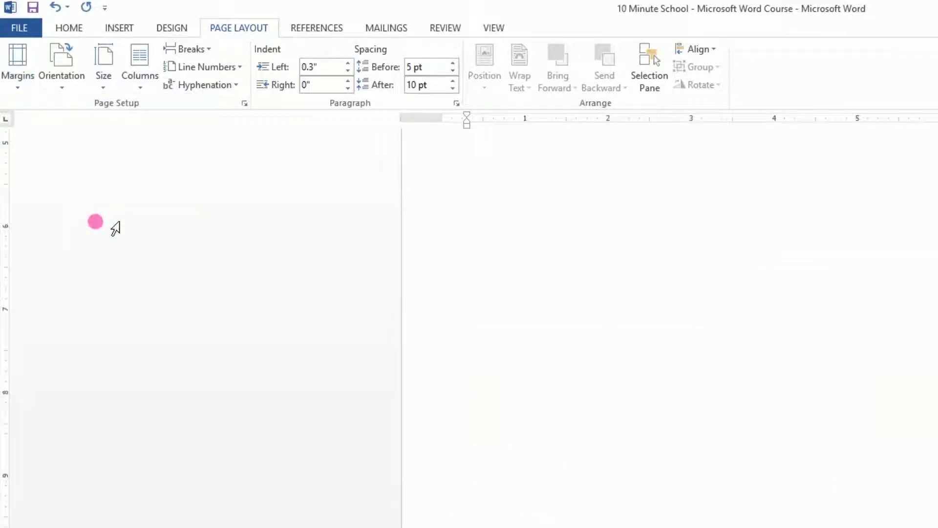
Review the wider text layout and bring up the margin presets list again
scroll(375, 361, "down", 1)
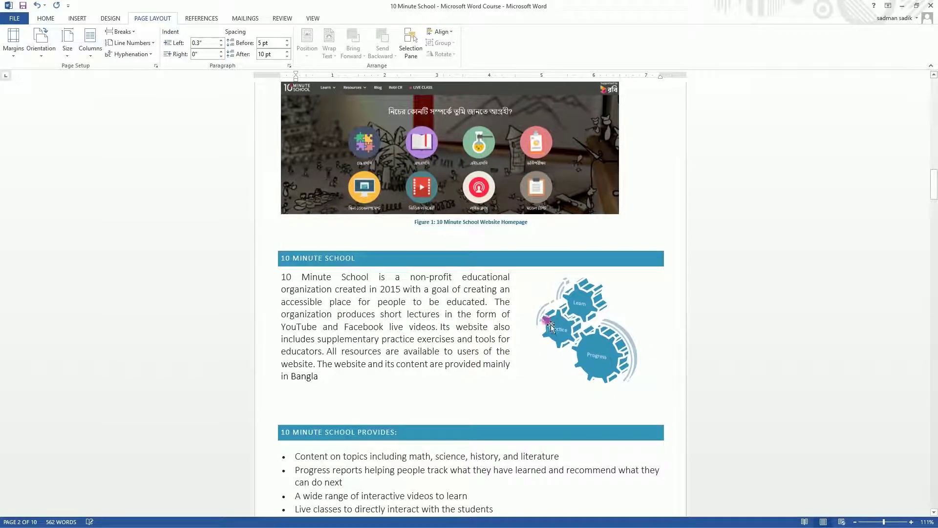
scroll(440, 322, "up", 5)
scroll(273, 337, "down", 4)
scroll(281, 341, "down", 3)
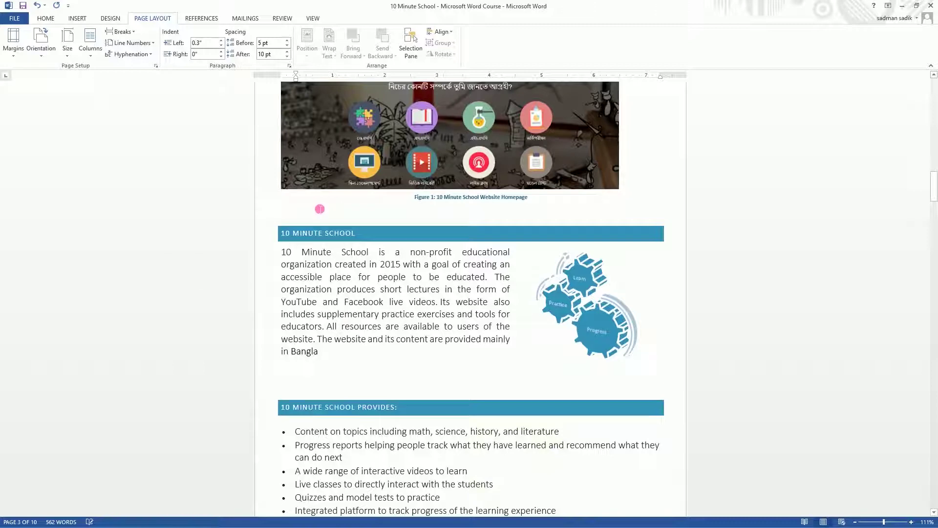
scroll(299, 215, "down", 8)
scroll(417, 275, "up", 8)
scroll(383, 245, "up", 5)
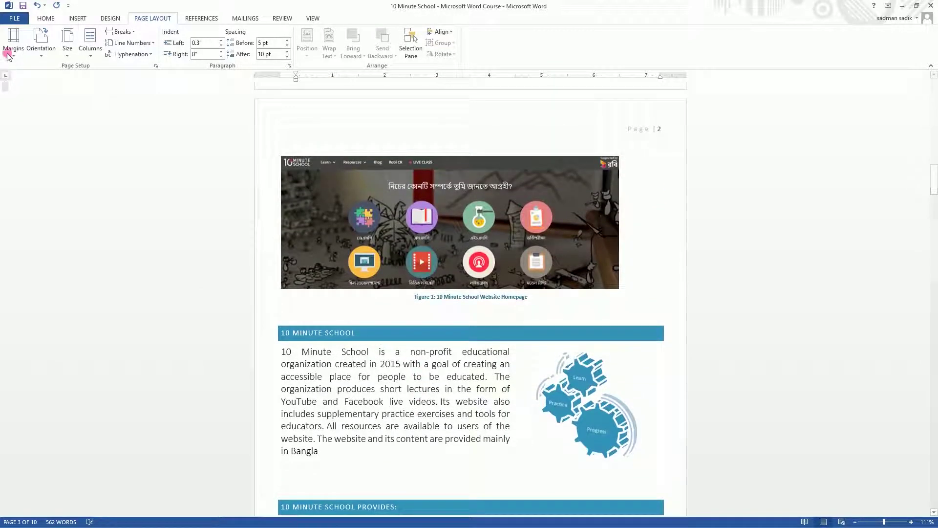
left_click(15, 57)
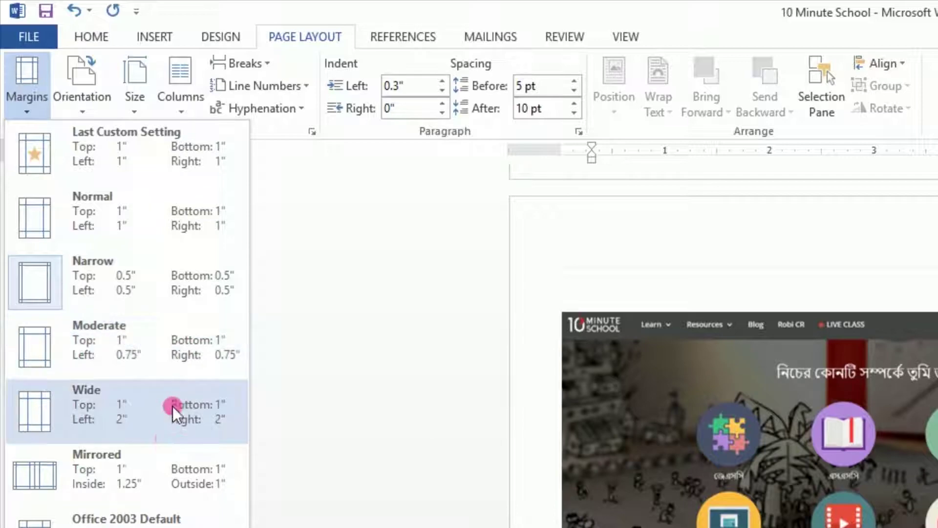
Try the Wide margin preset, then undo it with Ctrl+Z
left_click(154, 402)
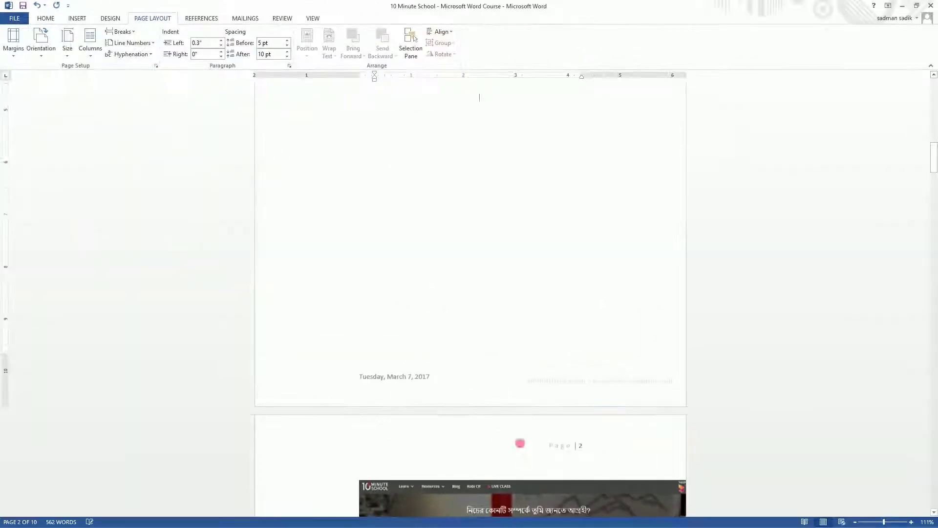
scroll(481, 362, "down", 3)
scroll(482, 362, "up", 8)
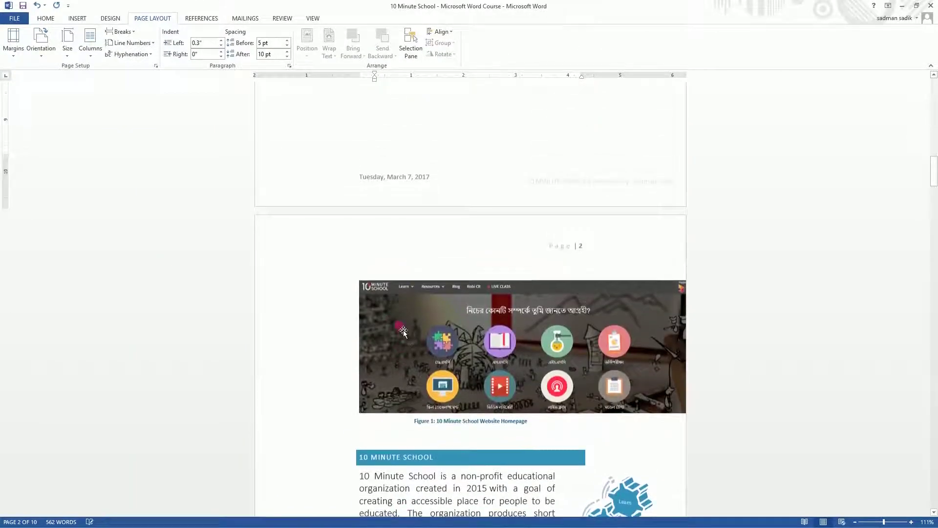
key("ctrl+z")
Check the restored page layout and show the margin presets once more
scroll(324, 243, "down", 8)
scroll(332, 347, "up", 9)
scroll(332, 348, "down", 8)
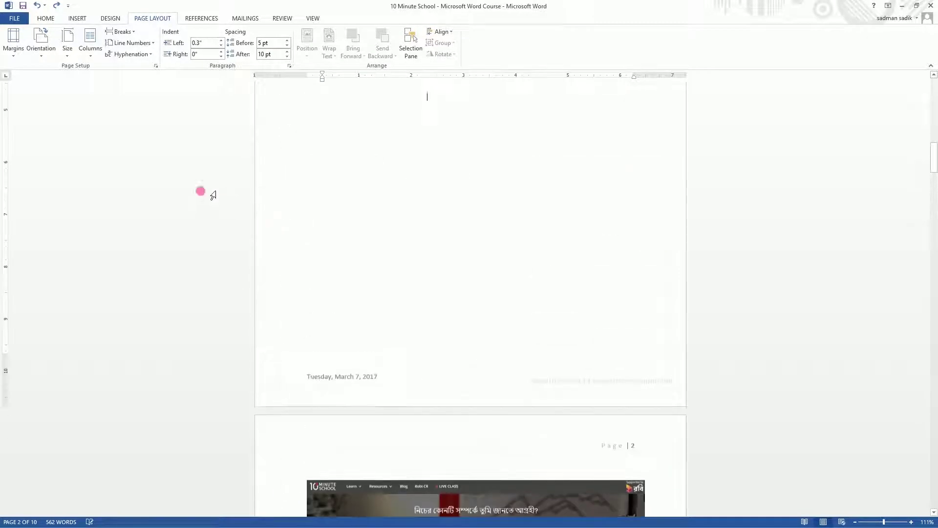
scroll(201, 193, "down", 10)
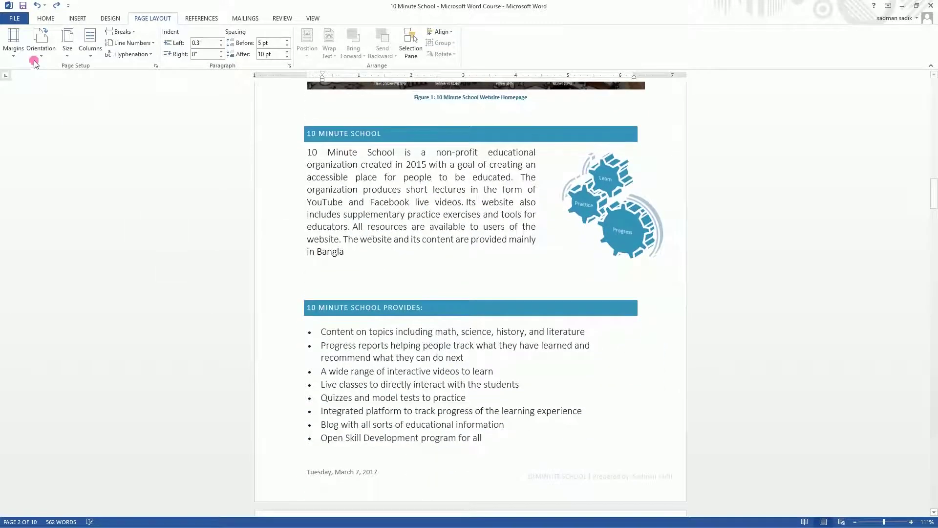
left_click(14, 48)
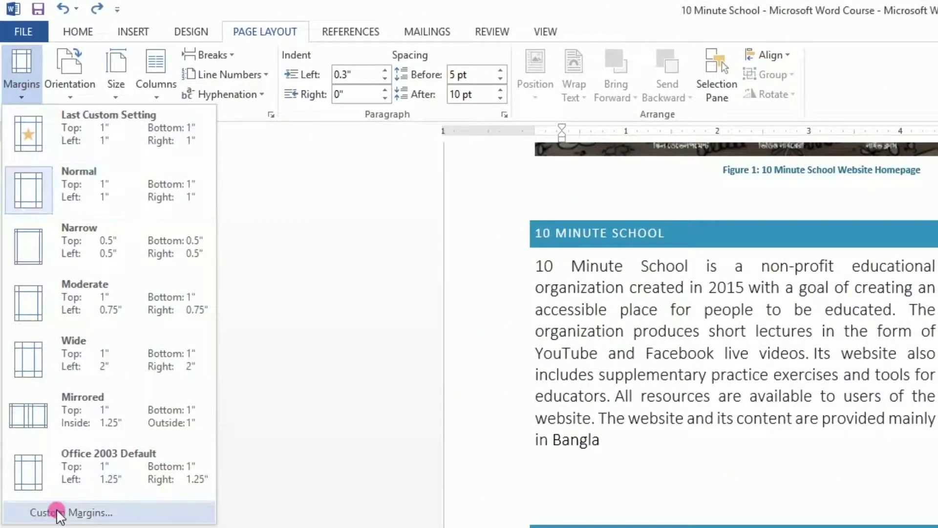
In Custom Margins, nudge the top margin up and set it back to 1"
left_click(58, 513)
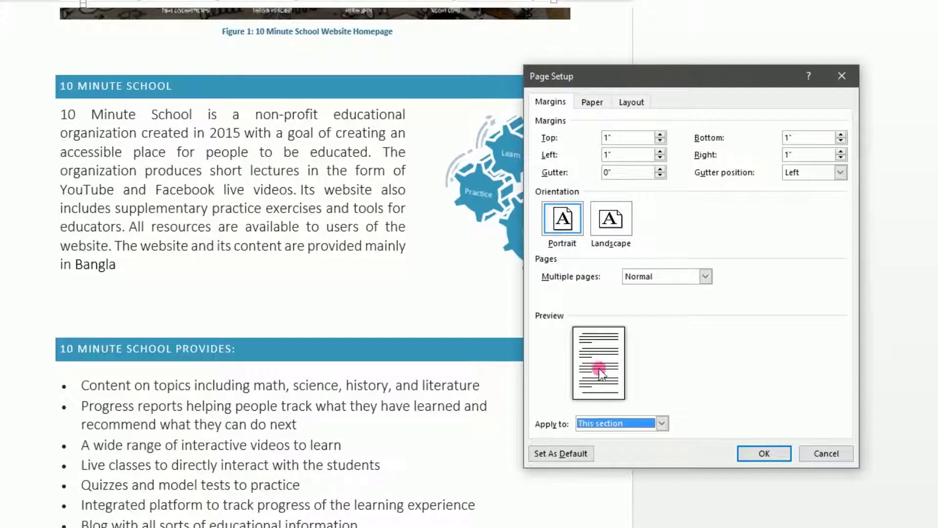
left_click(660, 134)
left_click(660, 134)
left_click(661, 134)
left_click(661, 134)
left_click(660, 134)
left_click(661, 134)
left_click(660, 134)
left_click(660, 134)
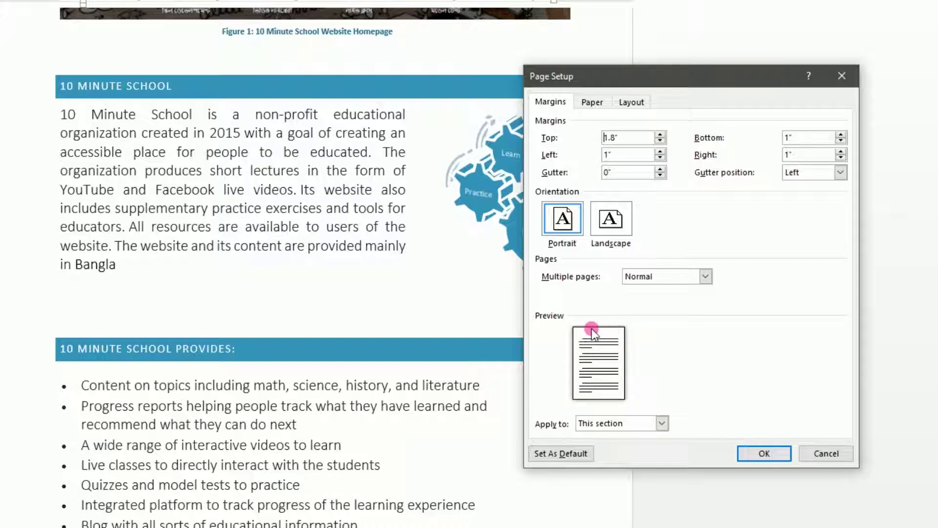
left_click(660, 140)
left_click(661, 133)
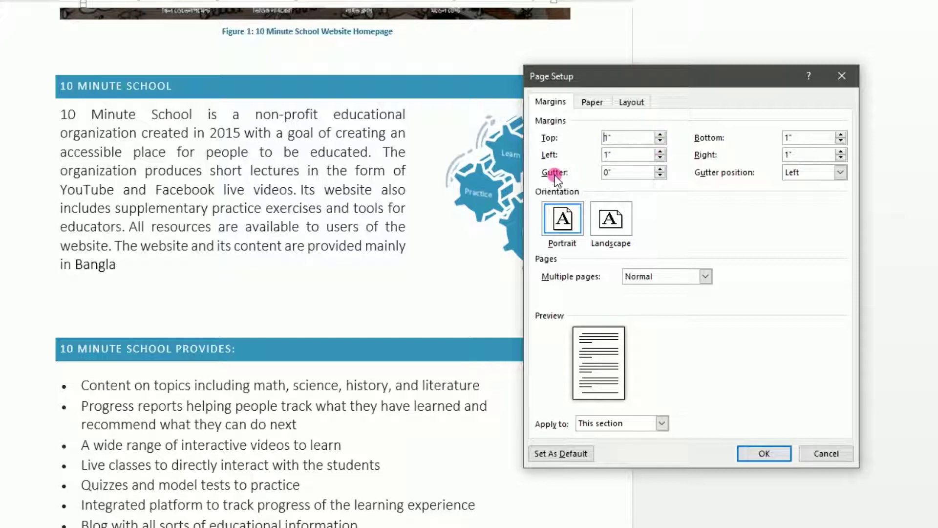
Set a 2.8" gutter positioned on the left and apply the margin settings
left_click(661, 169)
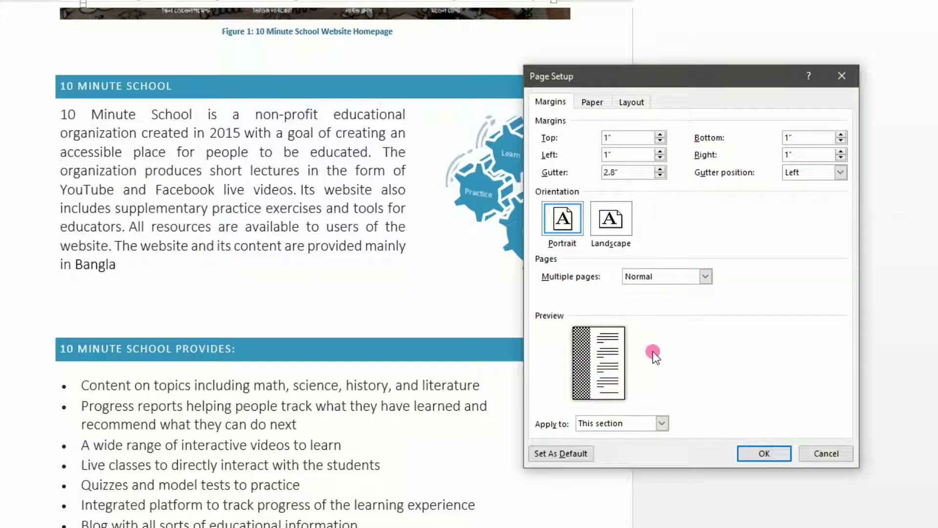
left_click(840, 172)
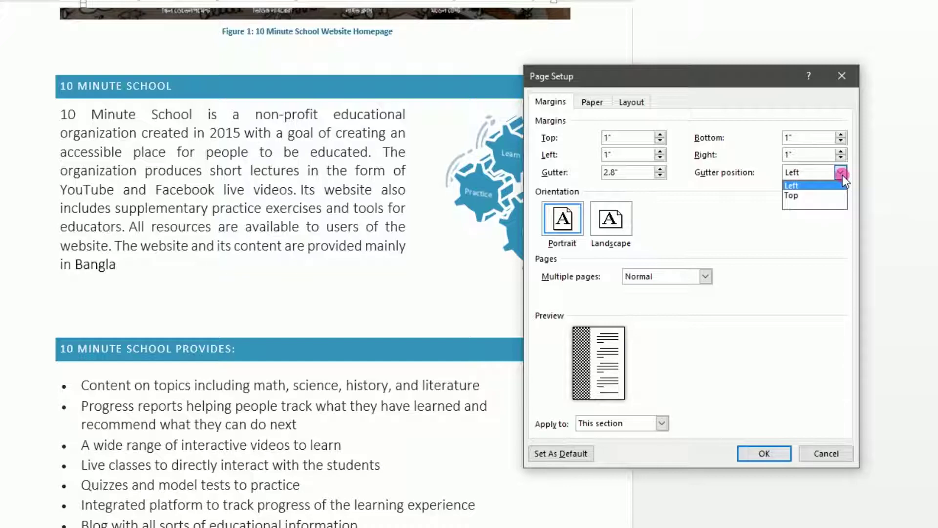
left_click(812, 197)
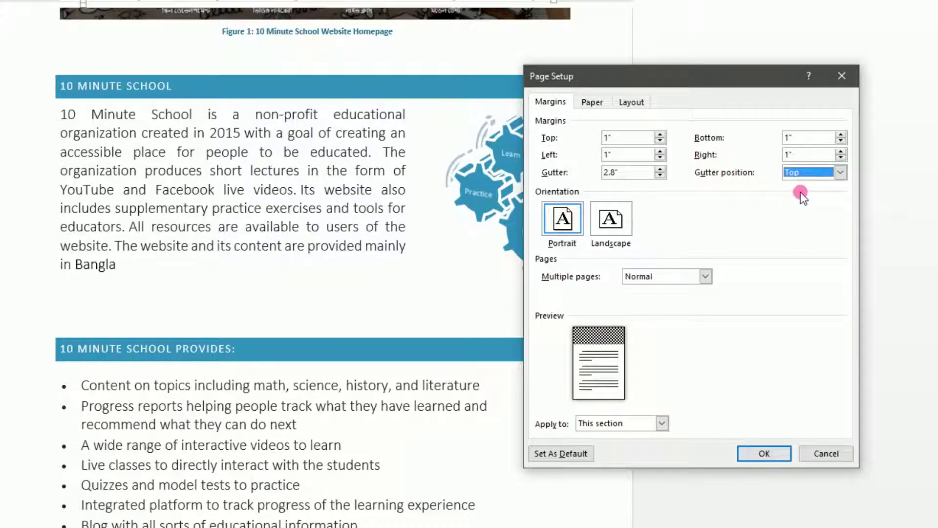
left_click(839, 174)
left_click(820, 188)
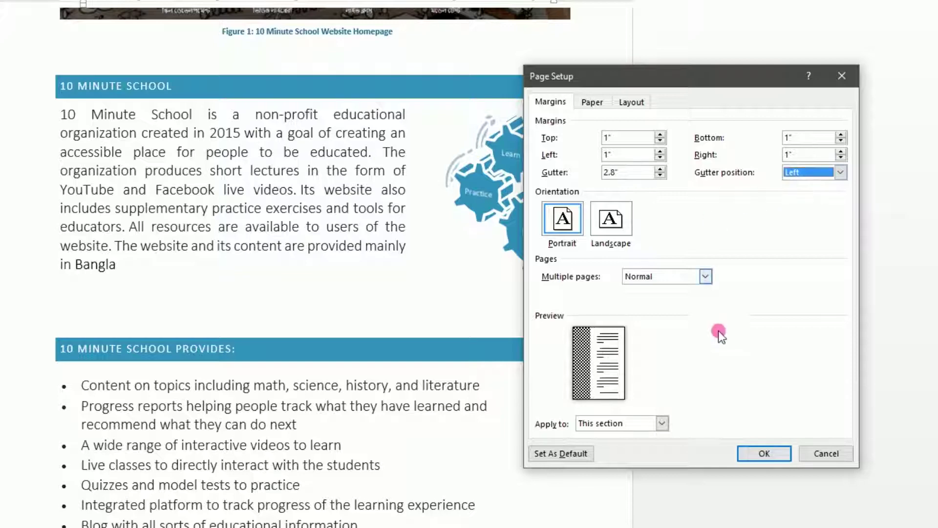
left_click(758, 453)
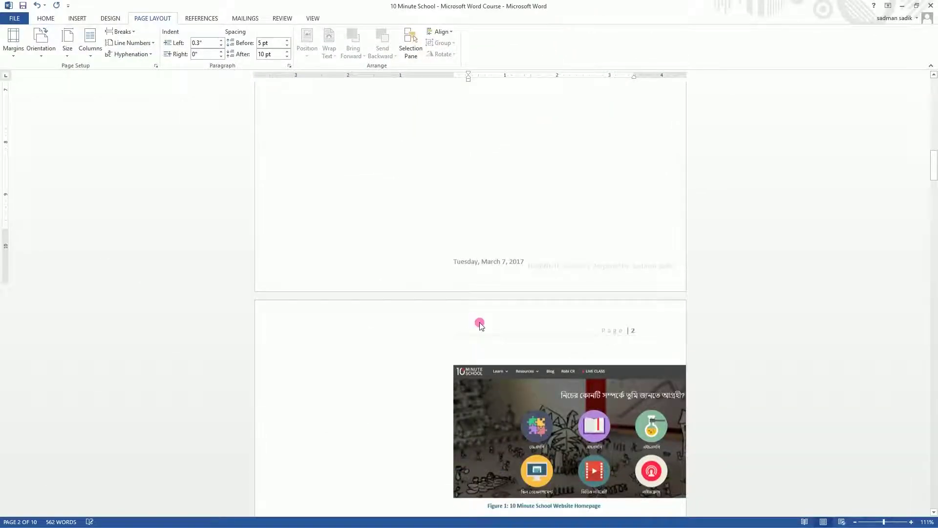
scroll(790, 240, "down", 5)
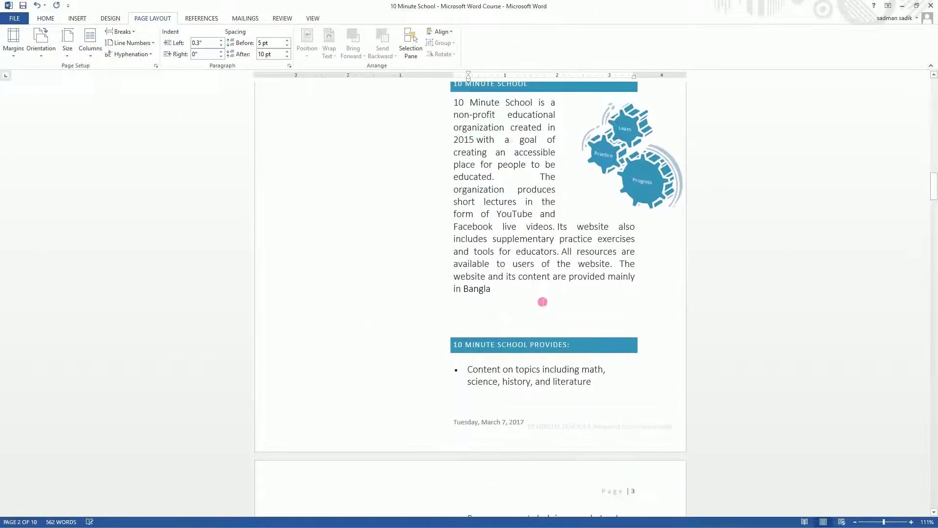
Undo the 2.8" gutter and switch the pages to Landscape orientation in Page Setup
scroll(482, 283, "up", 6)
key("ctrl+z")
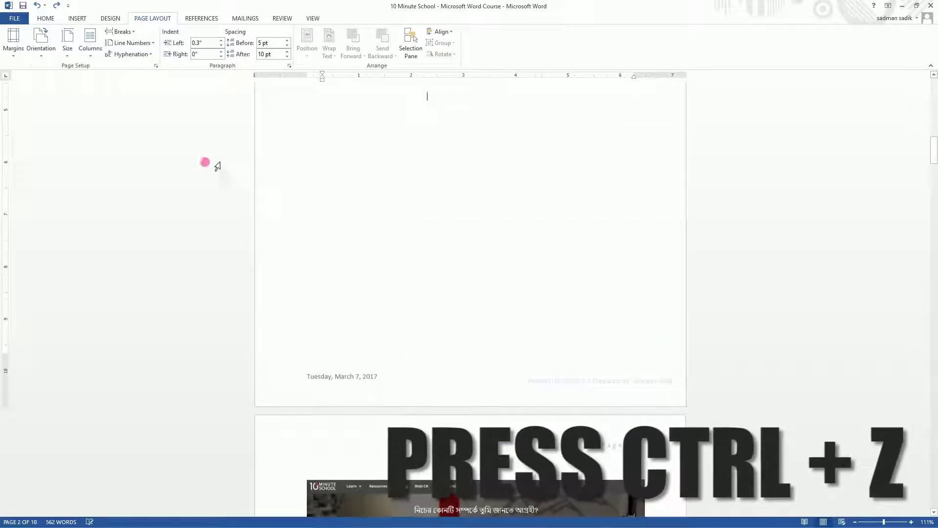
left_click(13, 54)
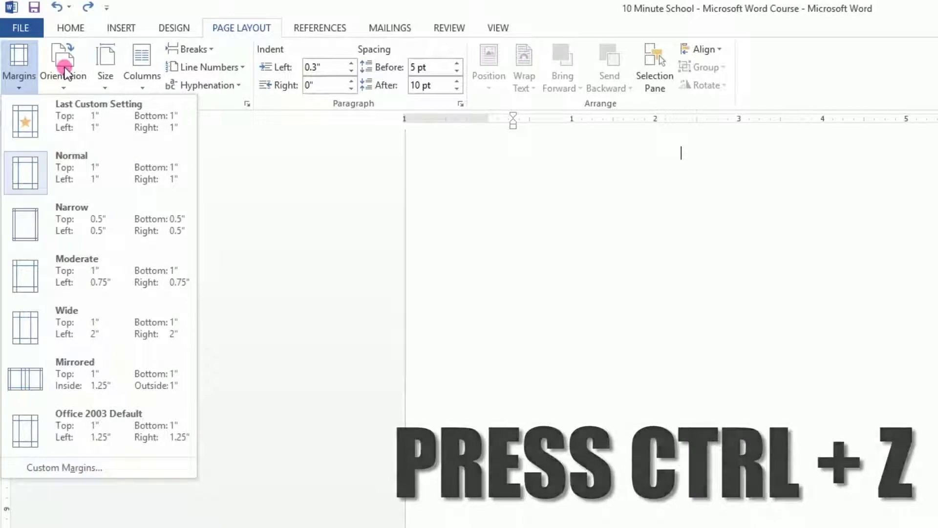
left_click(64, 467)
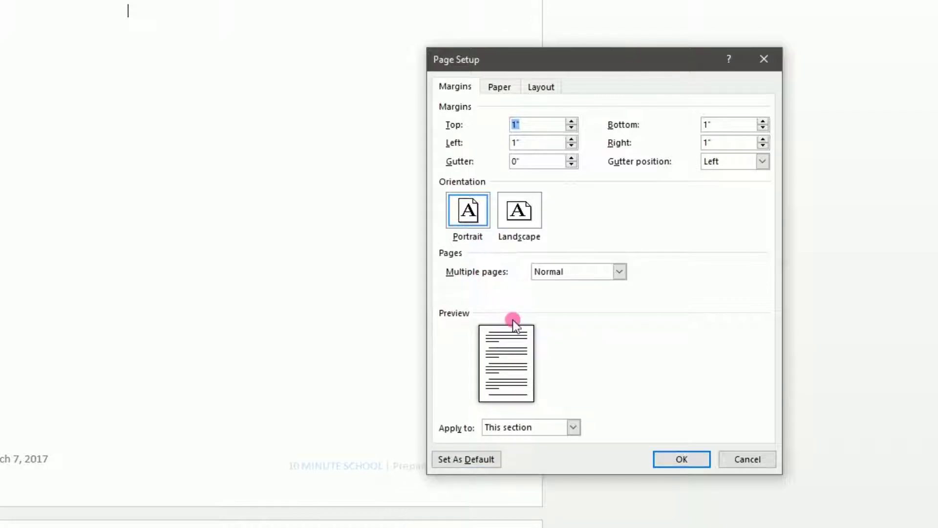
left_click(512, 208)
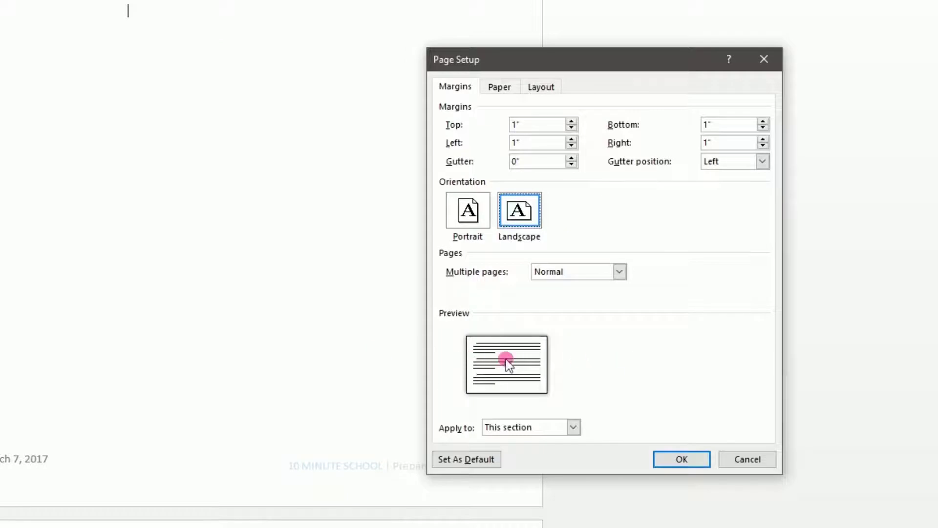
left_click(681, 459)
scroll(207, 397, "down", 10)
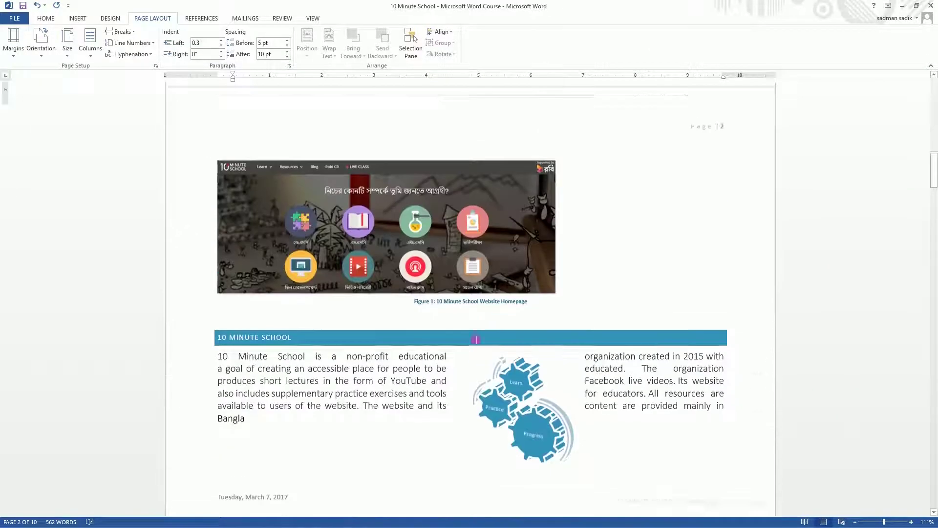
Look over the landscape pages and the Orientation choices without changing anything
scroll(475, 339, "up", 3)
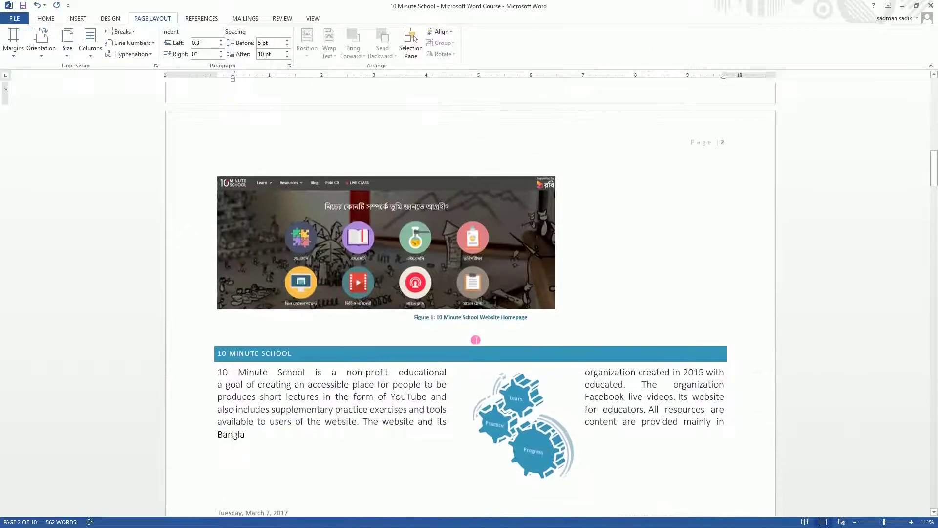
scroll(473, 339, "down", 6)
scroll(476, 337, "up", 4)
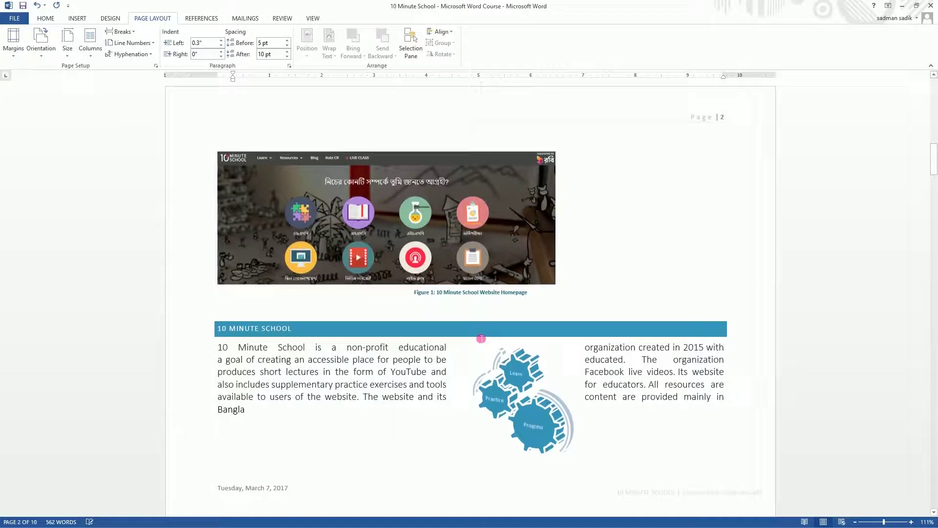
scroll(477, 335, "down", 3)
scroll(481, 338, "up", 1)
scroll(480, 337, "up", 3)
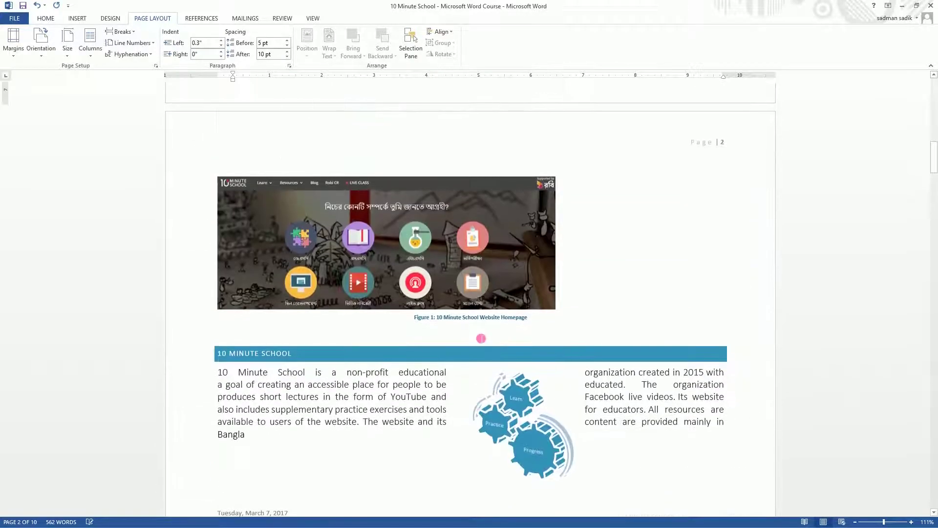
scroll(417, 324, "down", 5)
scroll(355, 304, "up", 5)
left_click(41, 43)
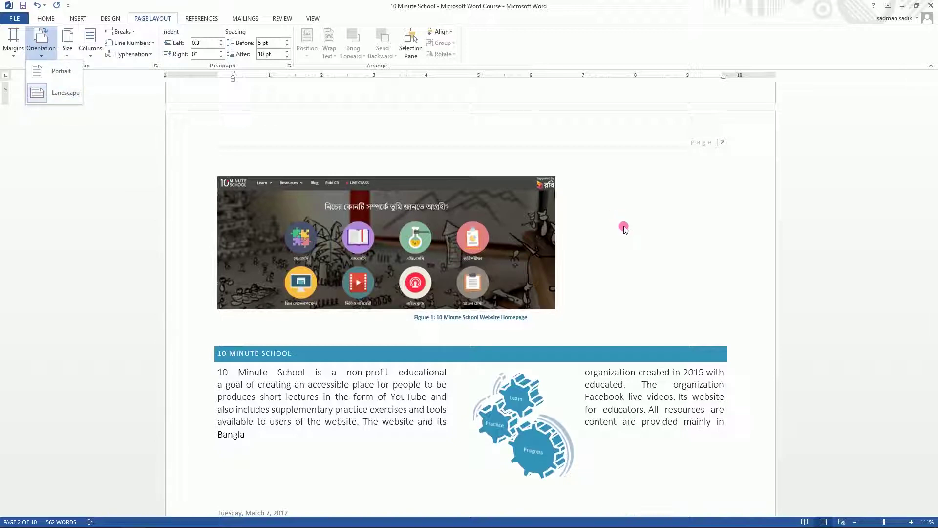
scroll(623, 224, "down", 3)
scroll(268, 368, "up", 3)
left_click(158, 173)
Set the pages back to Portrait orientation
scroll(442, 318, "down", 6)
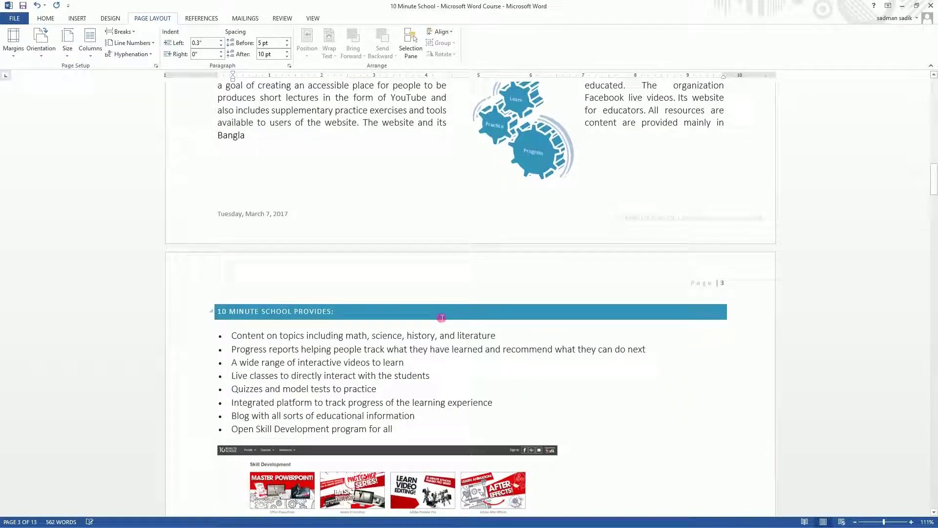
scroll(443, 318, "down", 3)
scroll(441, 313, "up", 7)
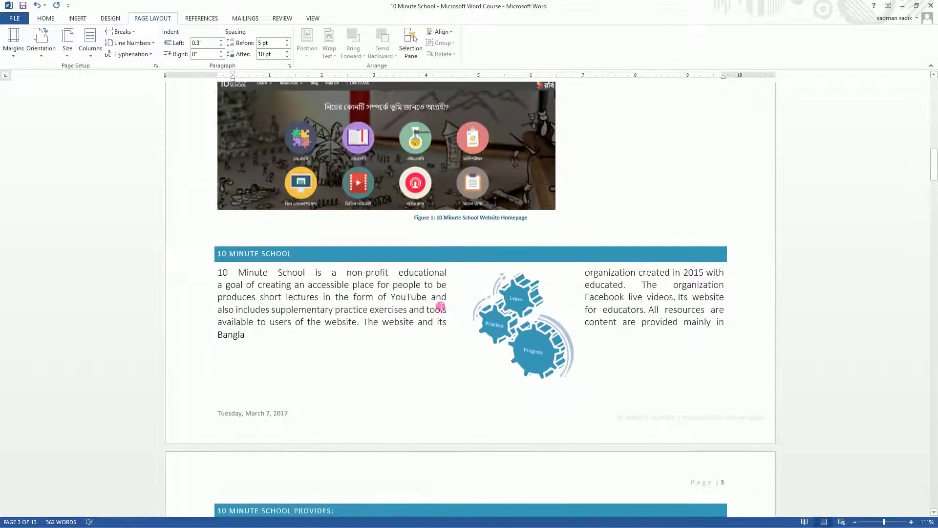
scroll(440, 306, "up", 3)
left_click(41, 41)
left_click(52, 71)
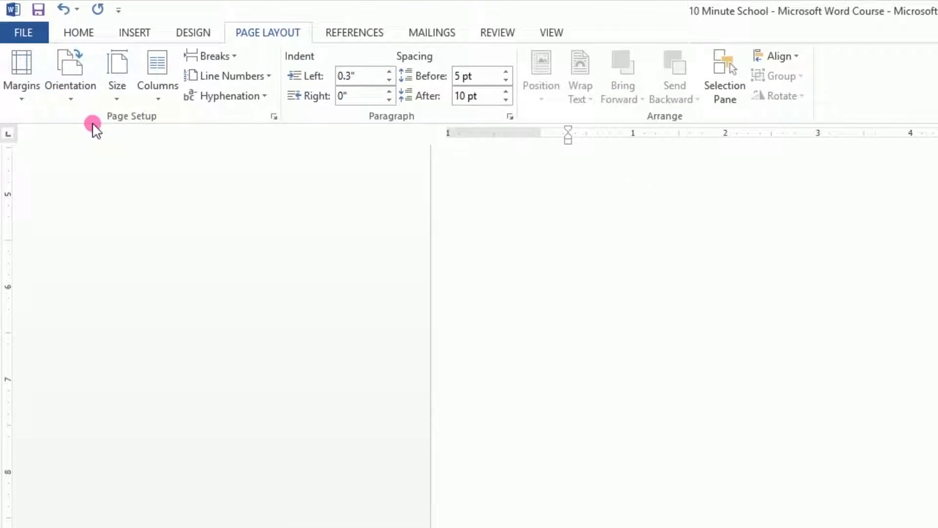
Change the paper size to Legal (8.5" × 14") on Page Setup's Paper tab
left_click(37, 95)
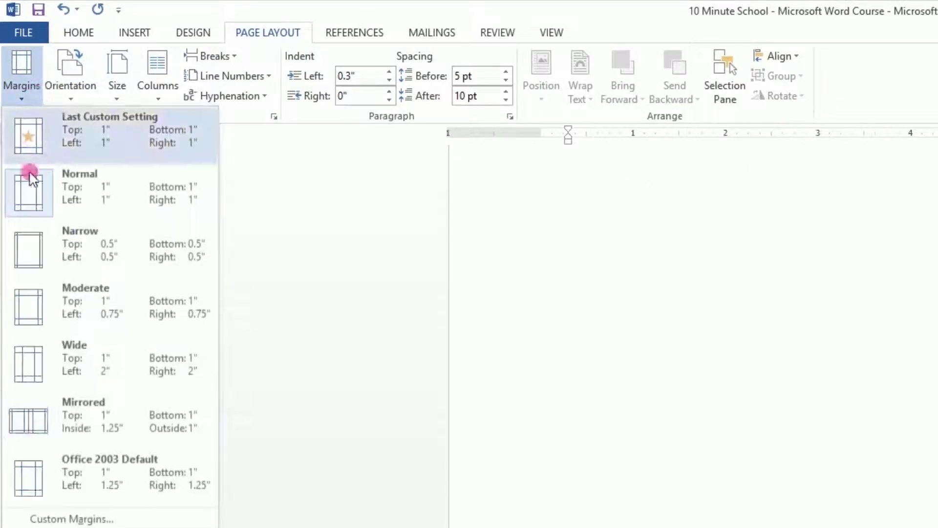
left_click(73, 519)
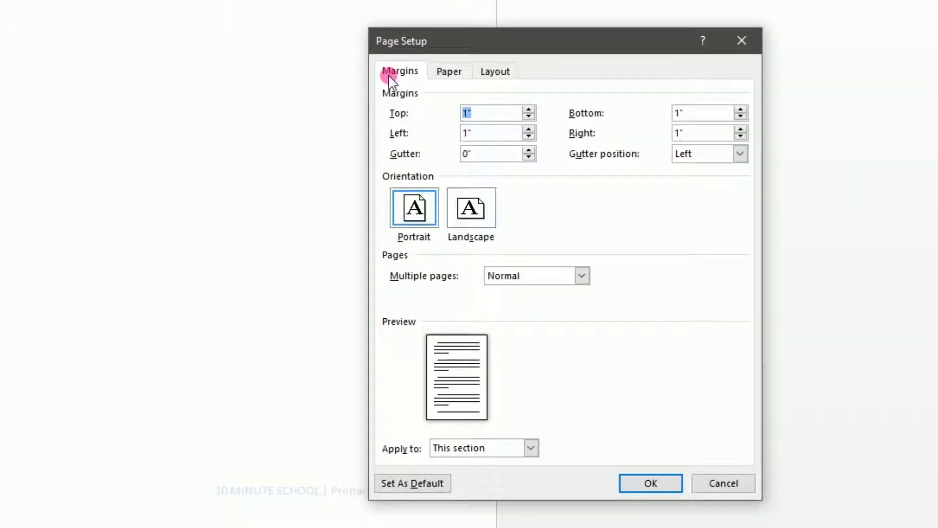
left_click(446, 73)
left_click(493, 72)
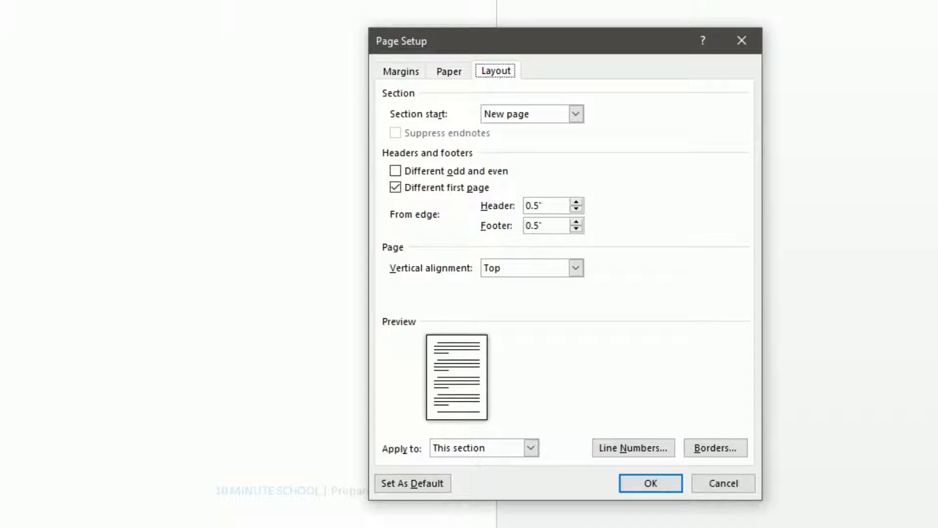
left_click(436, 71)
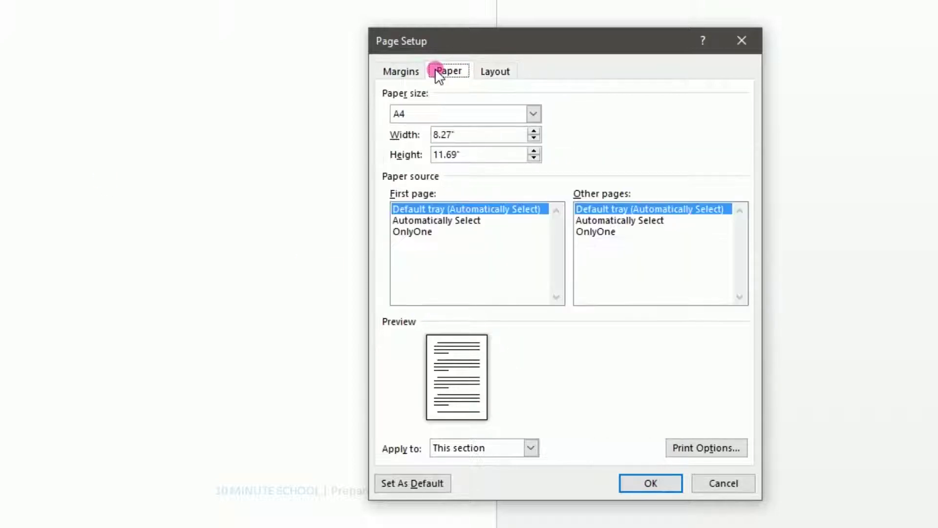
left_click(533, 116)
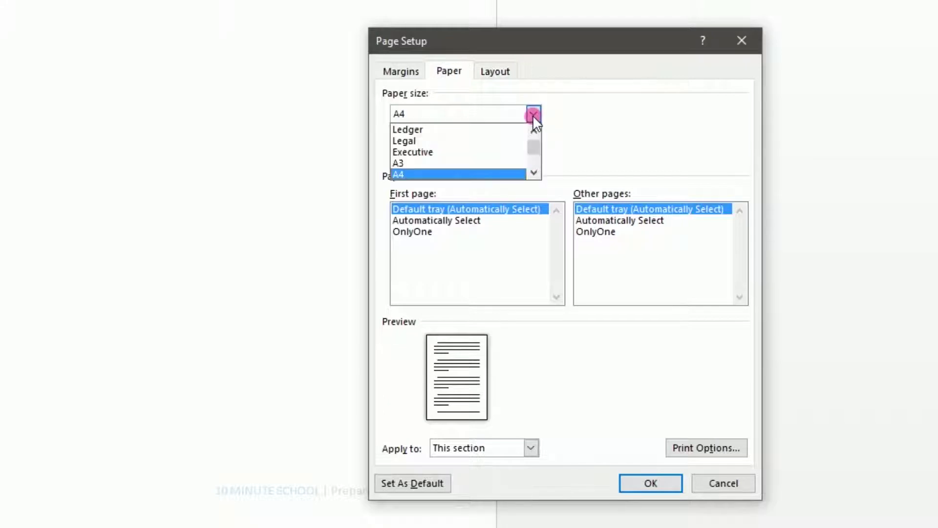
left_click(466, 142)
left_click(630, 485)
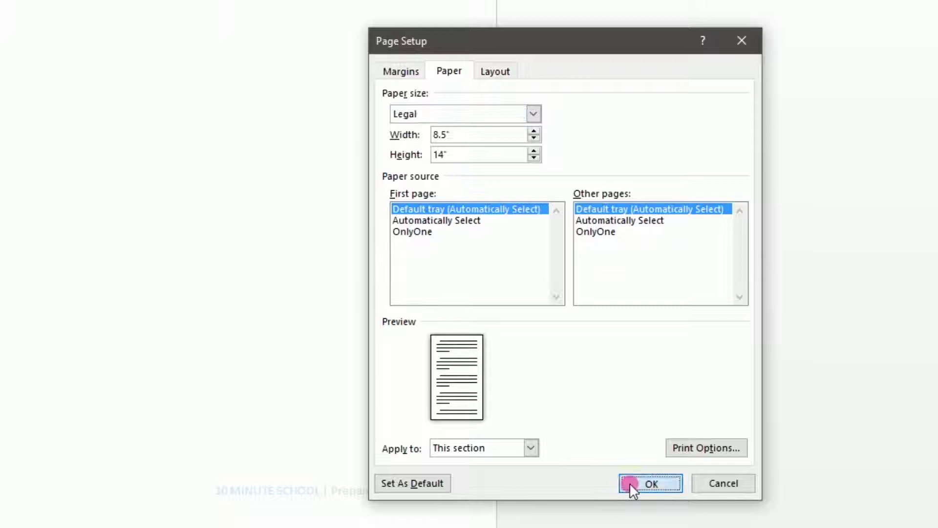
scroll(478, 318, "down", 15)
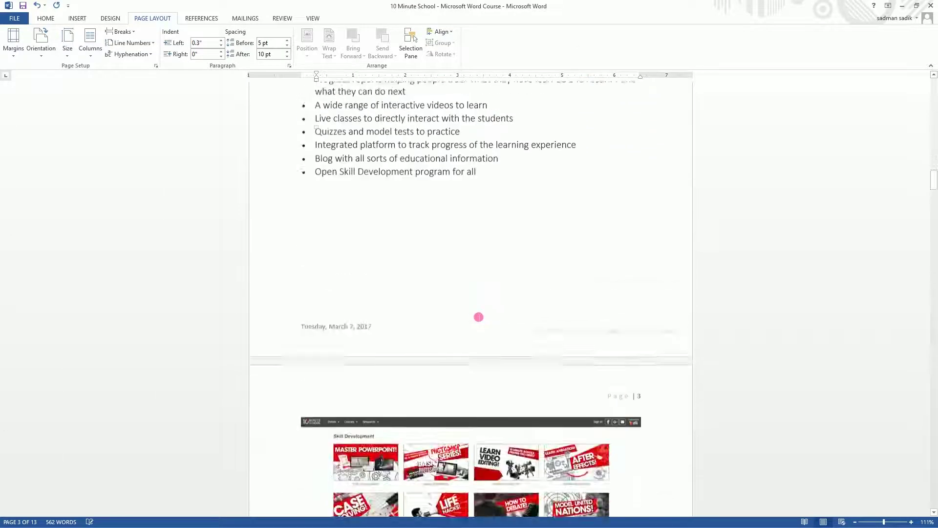
Pick A4 (8.27" × 11.69") from the Size gallery
scroll(478, 317, "up", 10)
left_click(67, 48)
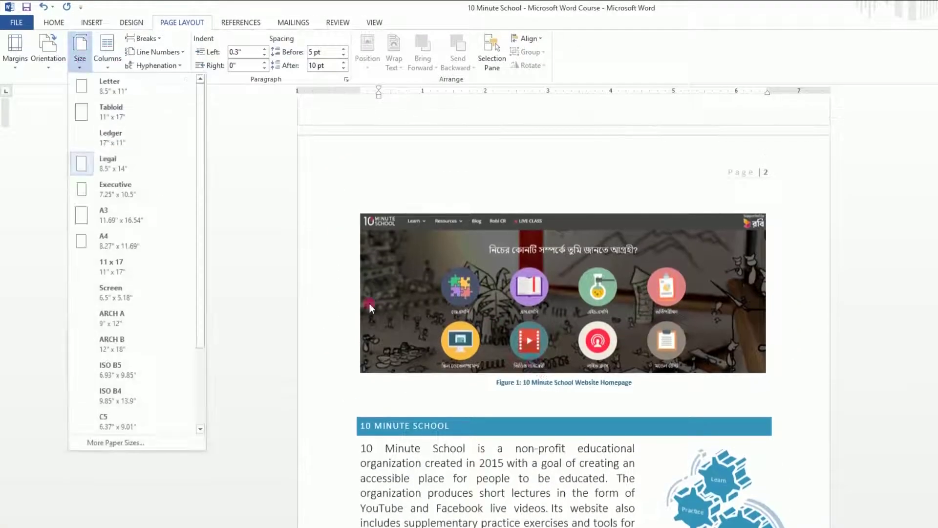
scroll(145, 262, "down", 2)
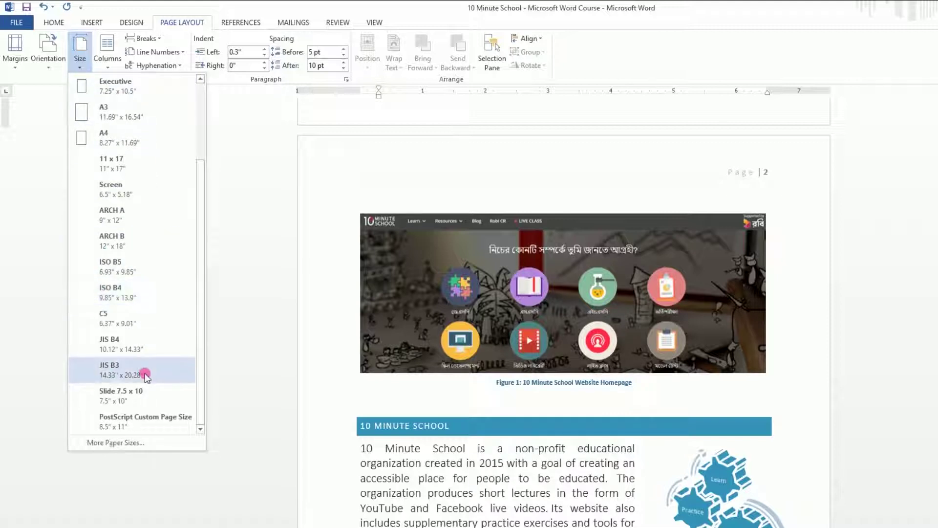
scroll(145, 393, "up", 2)
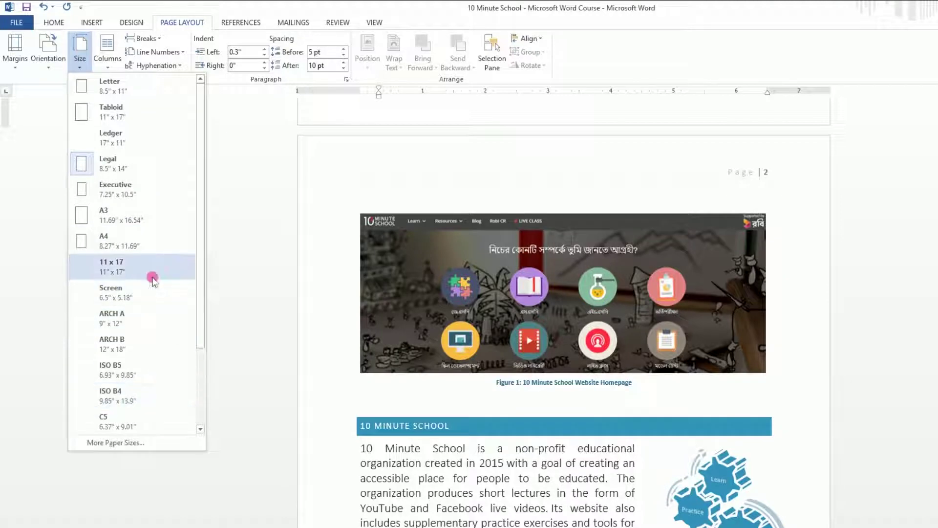
left_click(153, 253)
scroll(602, 470, "down", 10)
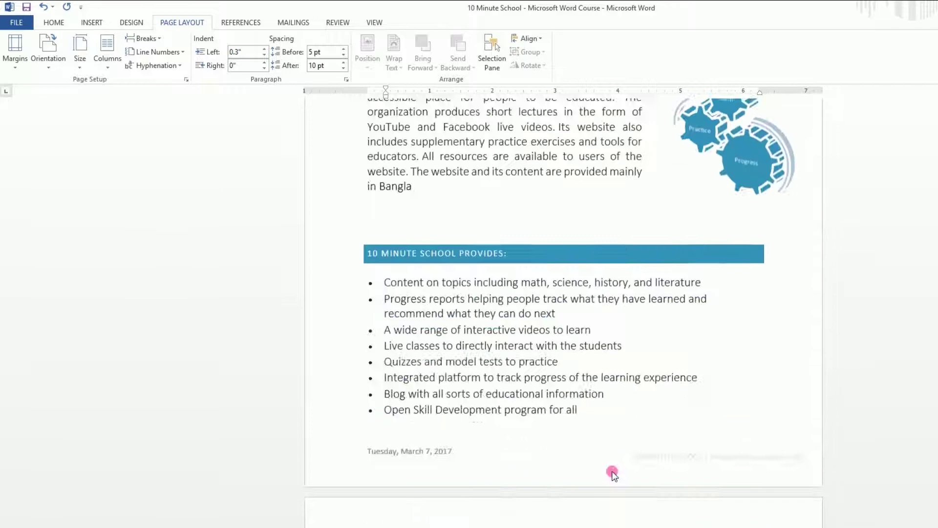
scroll(615, 475, "up", 5)
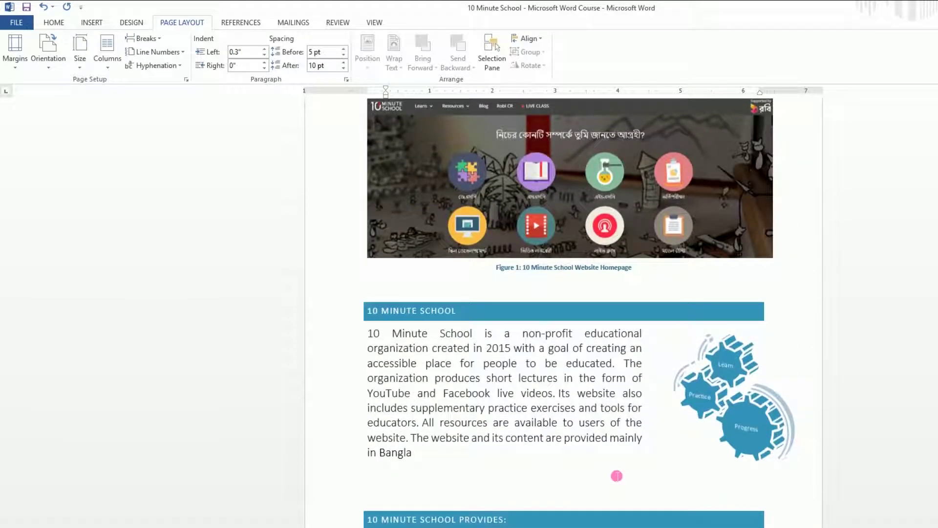
In More Paper Sizes, raise the paper width to 8.6" and reduce it again
left_click(78, 54)
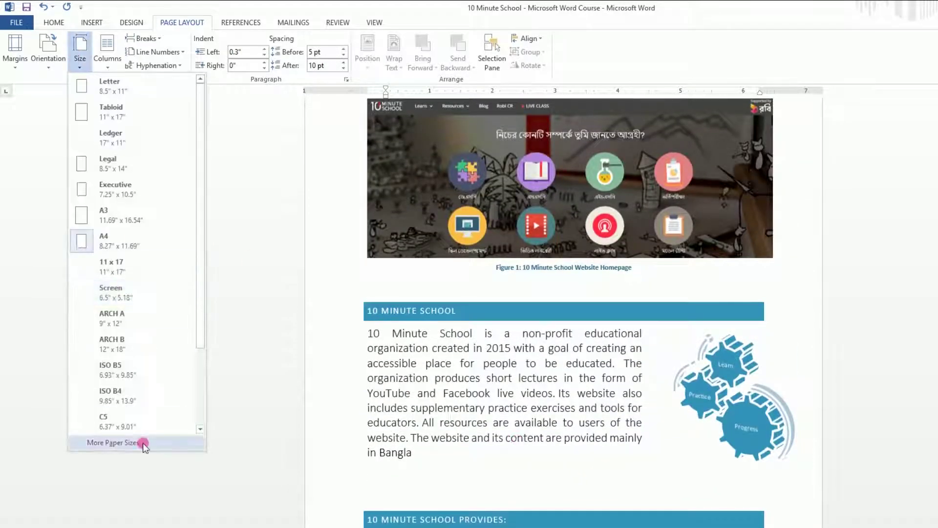
left_click(143, 443)
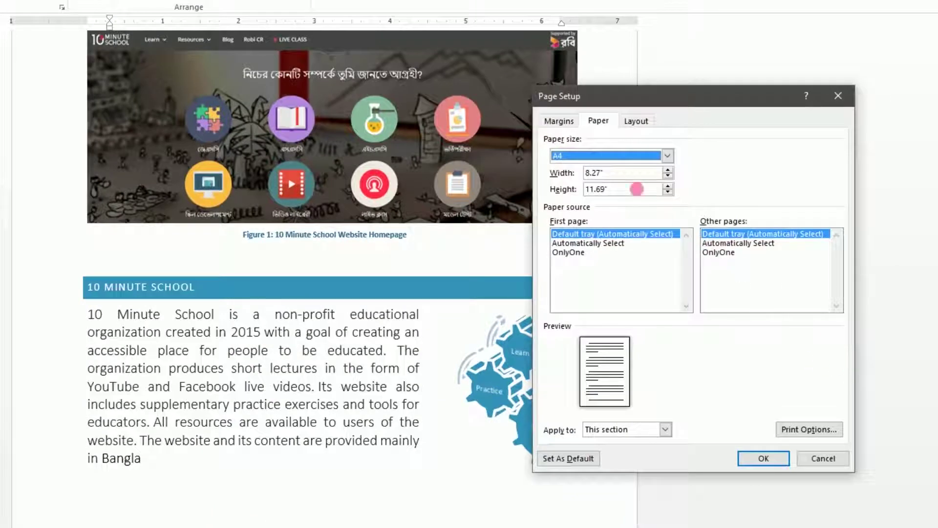
left_click(668, 170)
left_click(668, 169)
left_click(667, 175)
left_click(668, 176)
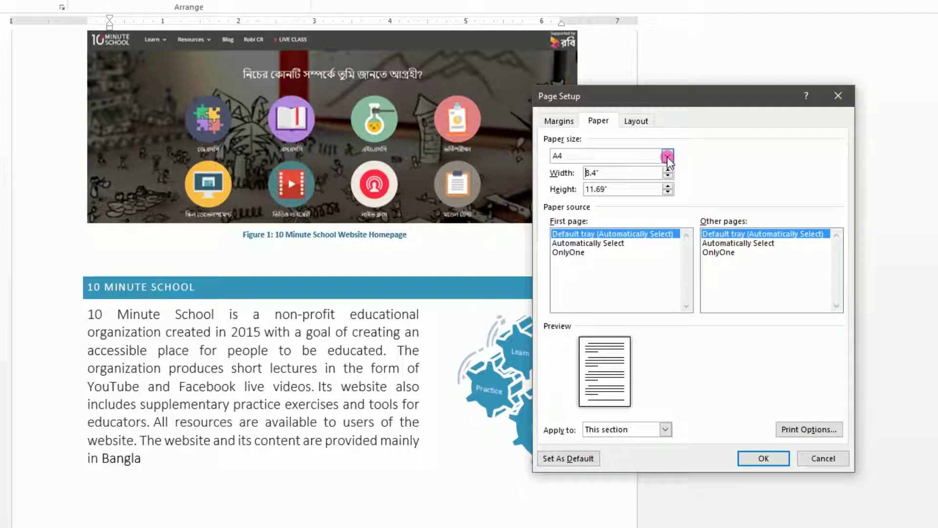
Browse the Page Setup tabs and list the Apply to options: this section, this point forward, whole document
left_click(564, 122)
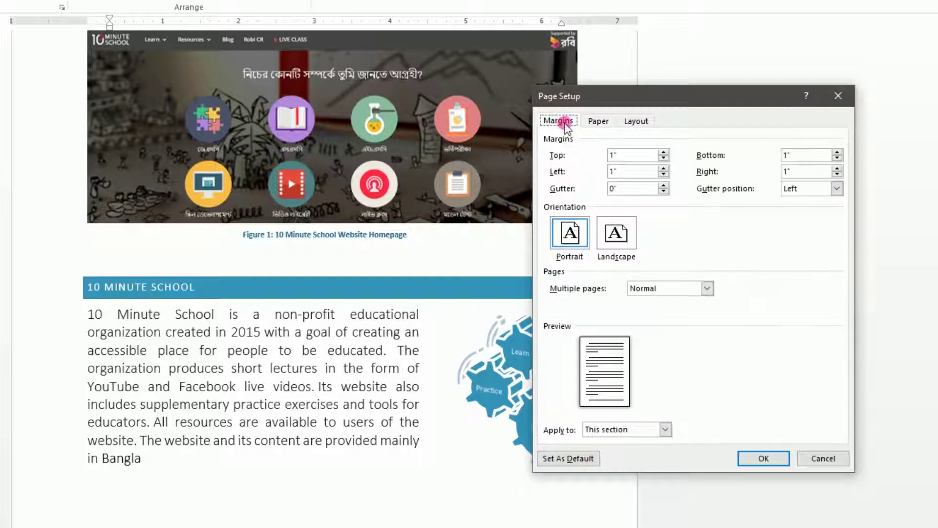
left_click(598, 120)
left_click(636, 121)
left_click(598, 120)
left_click(571, 124)
left_click(664, 433)
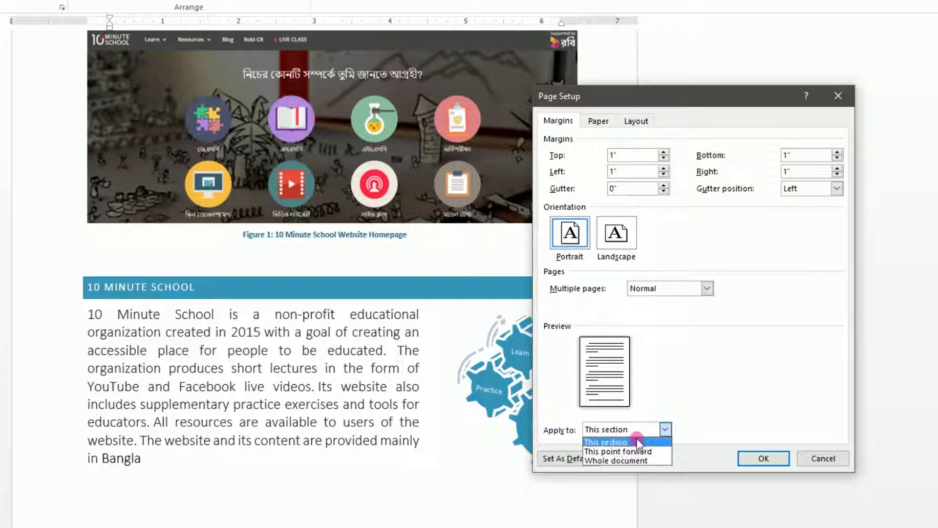
Keep Apply to on this section, review the Layout tab settings, and confirm Page Setup
left_click(665, 429)
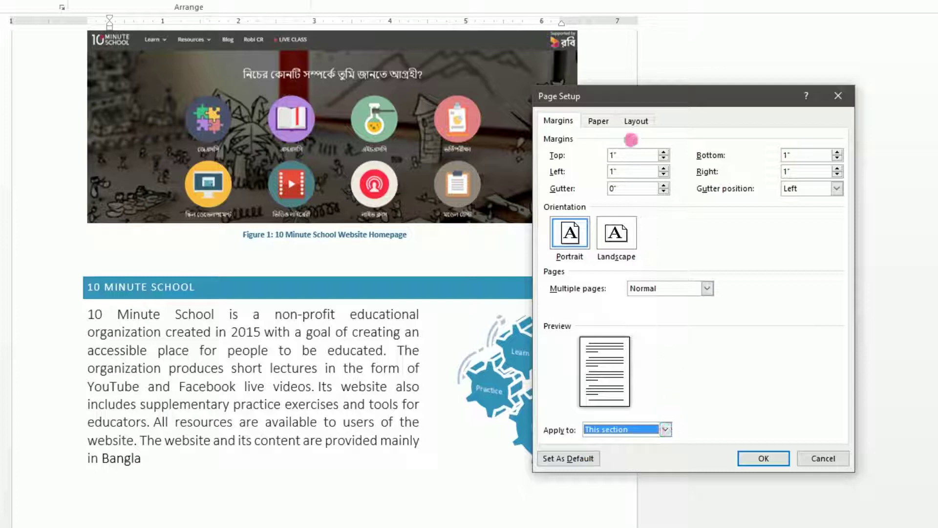
left_click(636, 121)
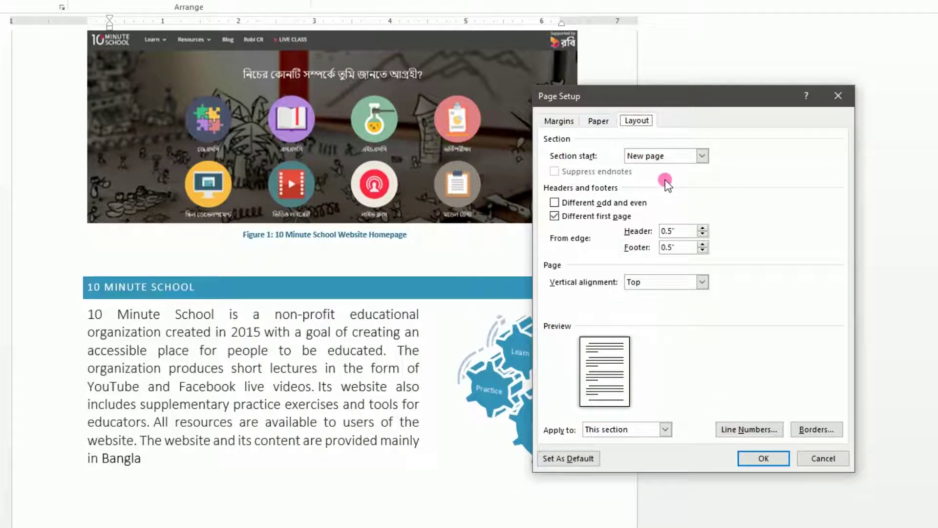
left_click(763, 458)
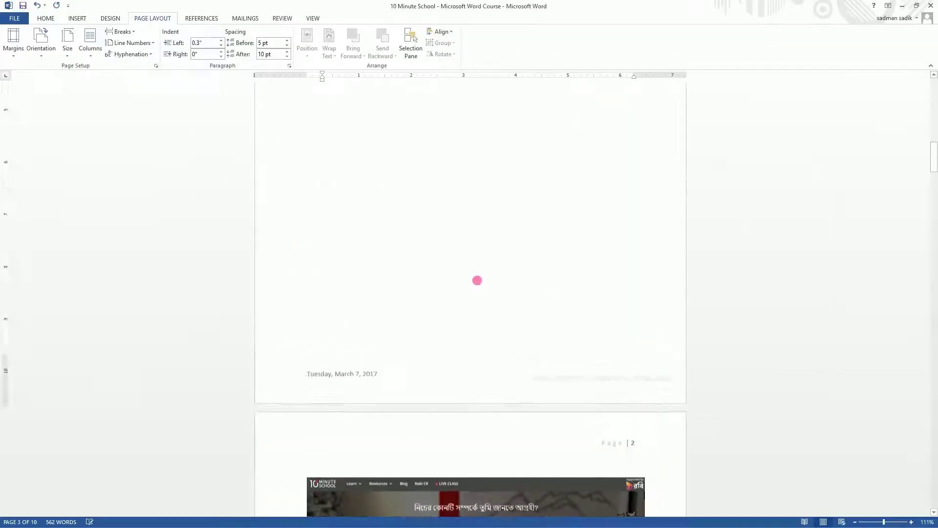
scroll(477, 280, "down", 12)
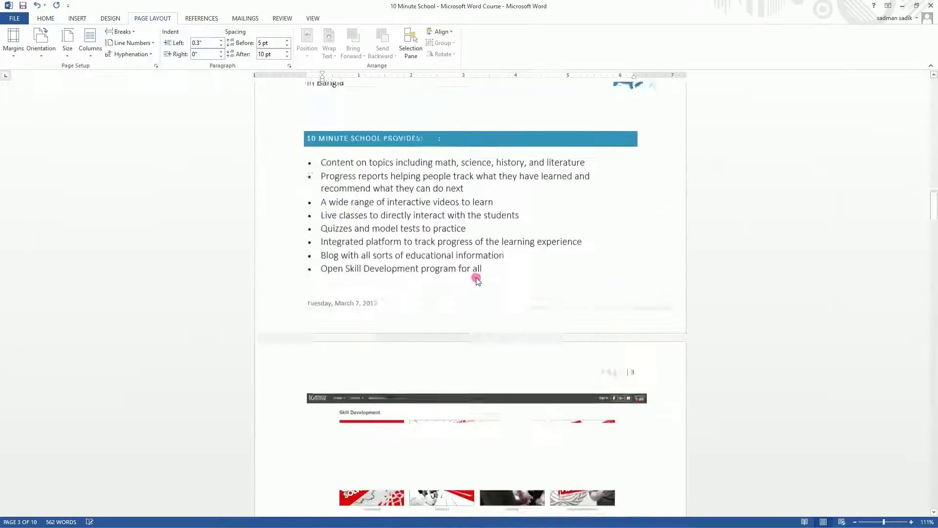
left_click(133, 34)
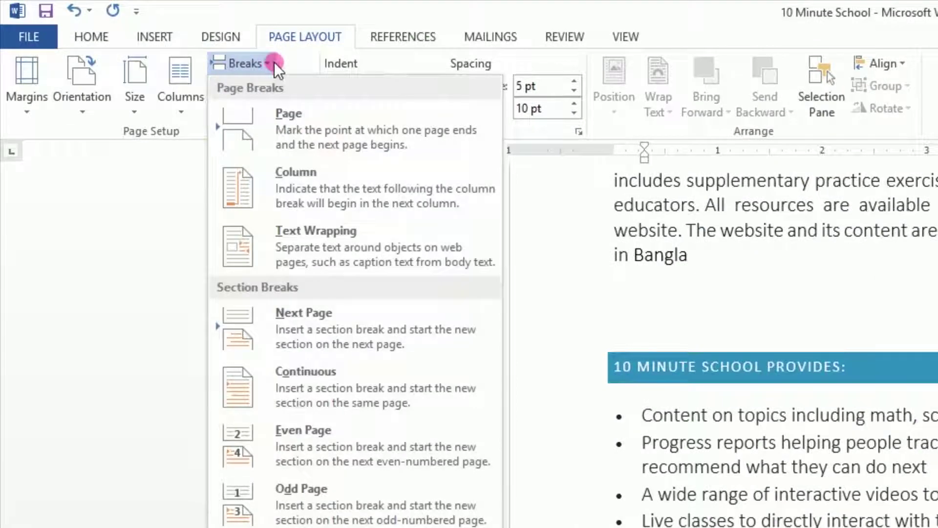
left_click(777, 324)
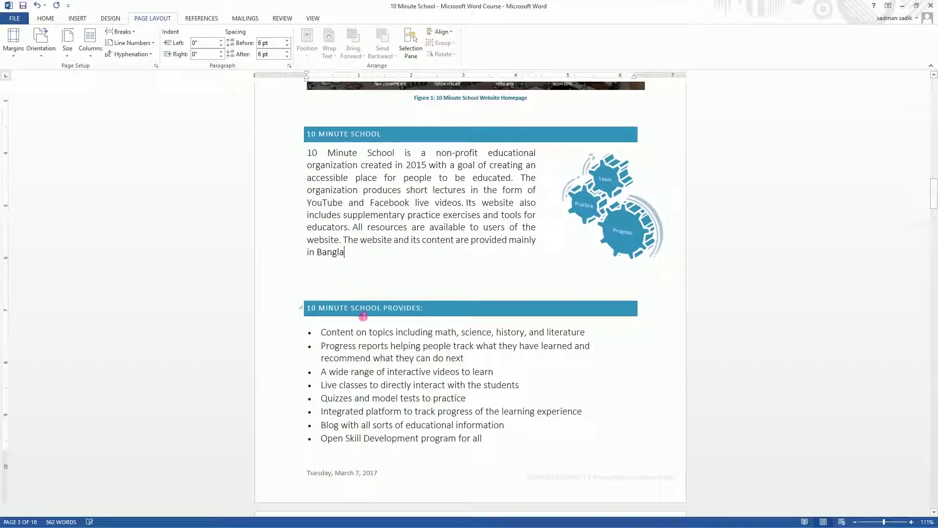
left_click(474, 435)
left_click(313, 281)
left_click(77, 18)
left_click(49, 40)
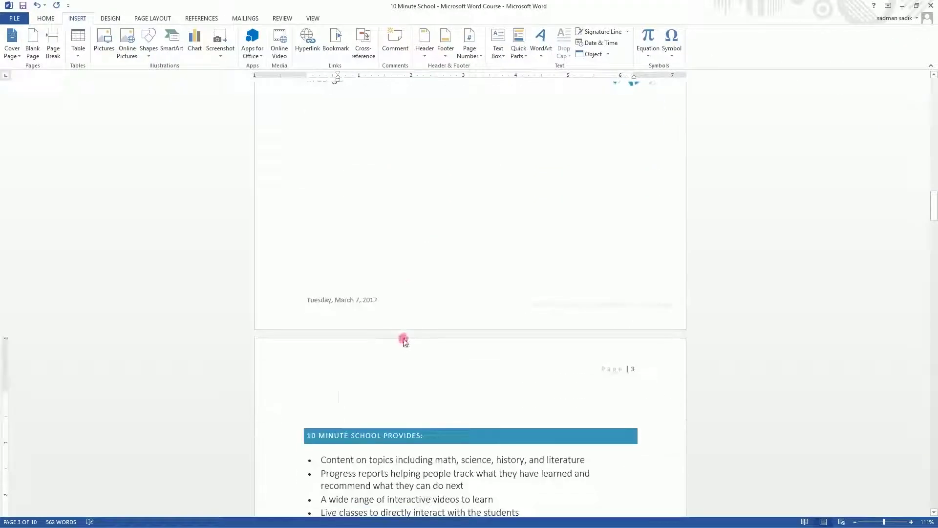
scroll(404, 362, "up", 4)
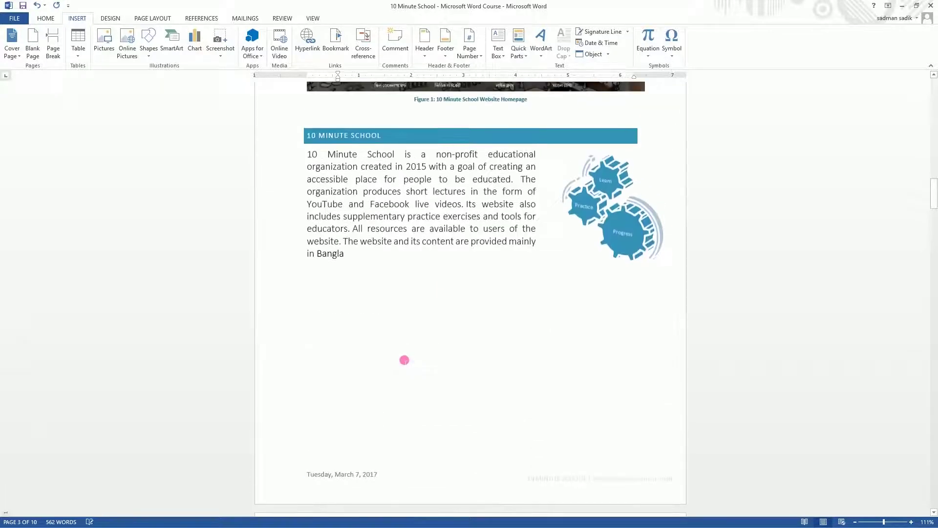
key("ctrl+z")
scroll(407, 342, "down", 5)
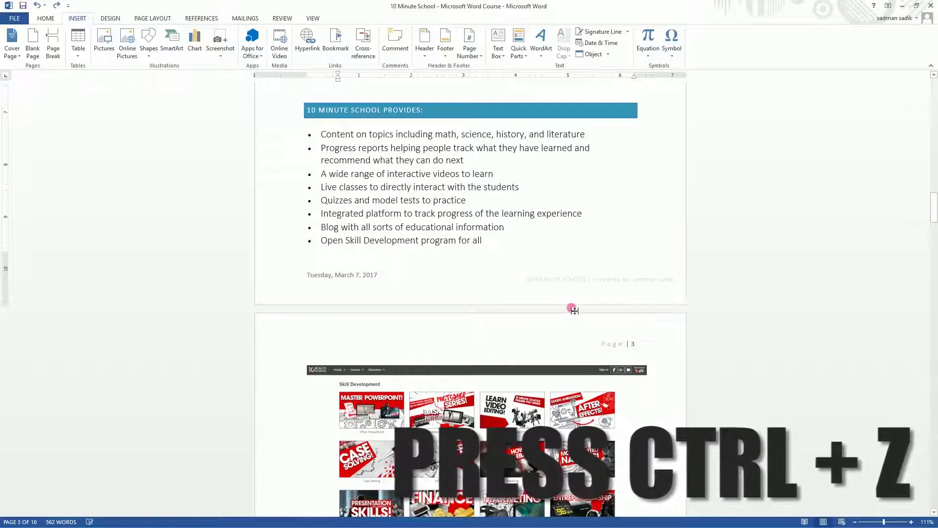
left_click(153, 19)
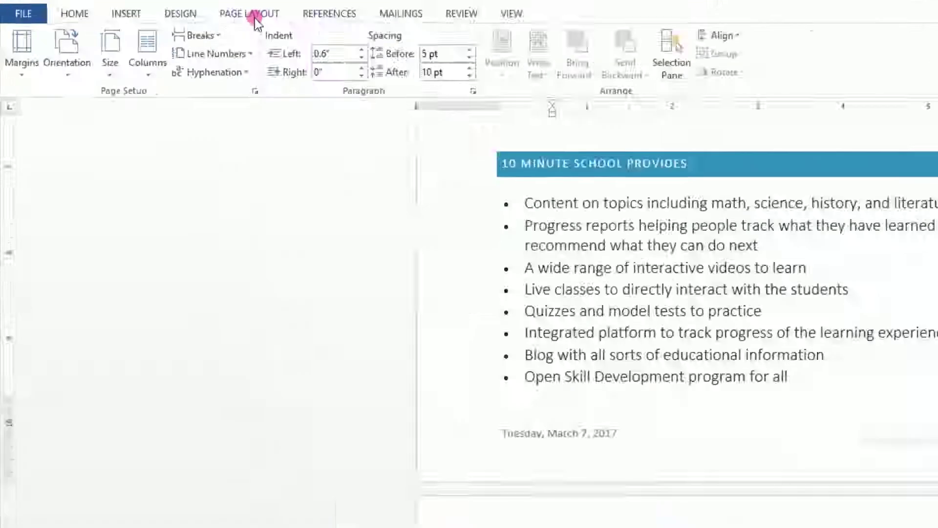
left_click(212, 35)
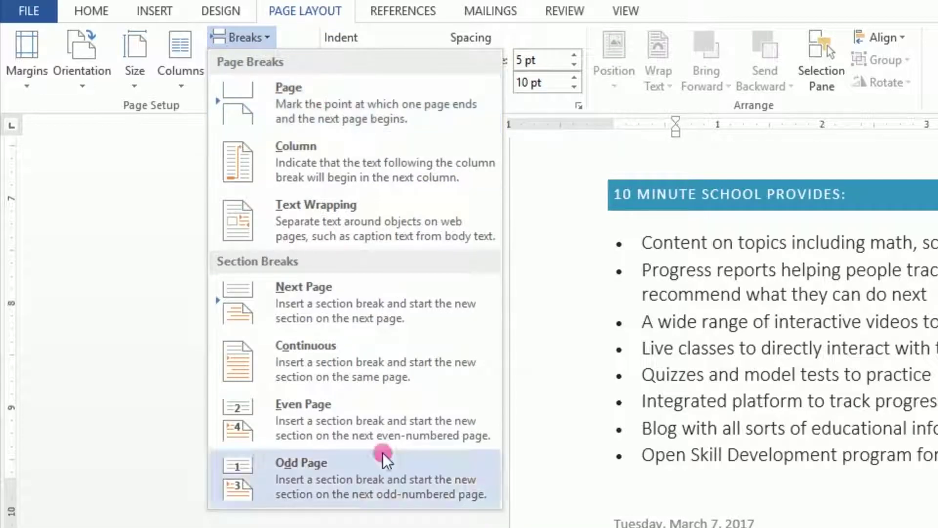
left_click(253, 38)
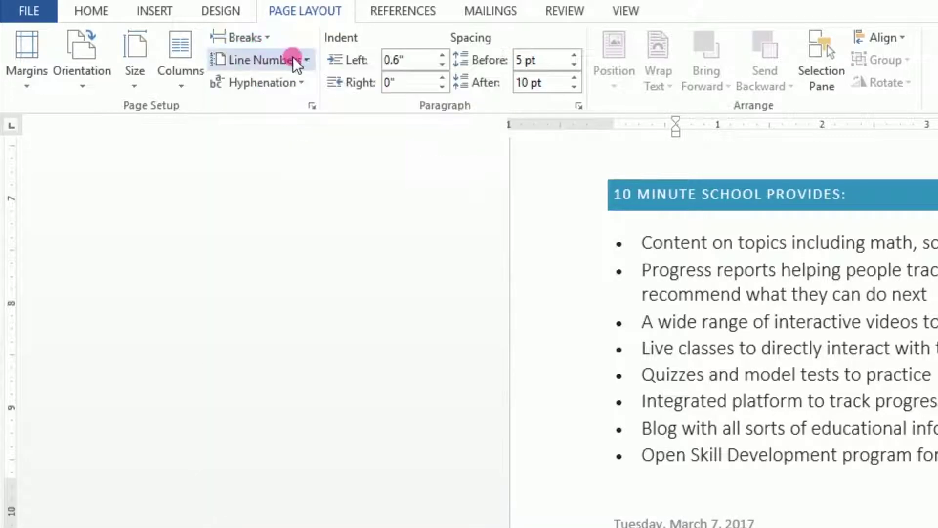
left_click(312, 58)
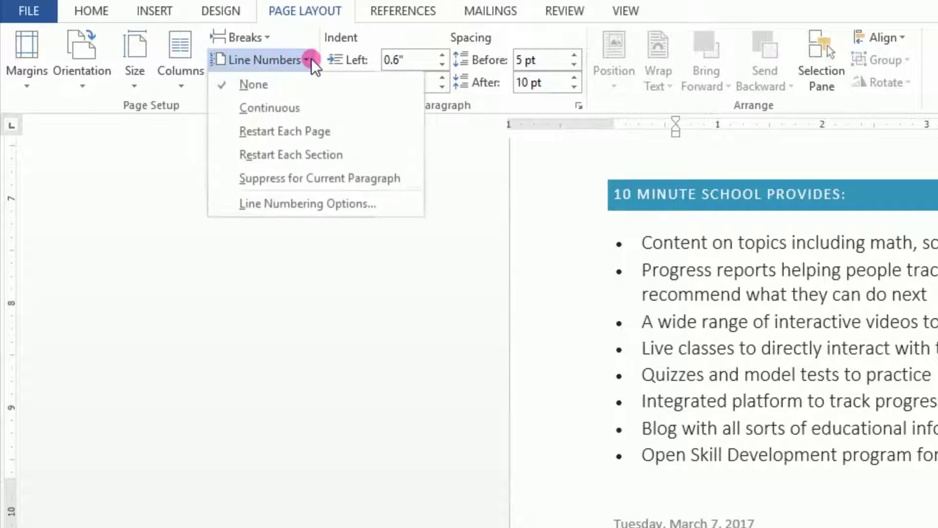
Turn on line numbering from Page Setup, starting at 30, counting by 1, with automatic distance from text
left_click(331, 205)
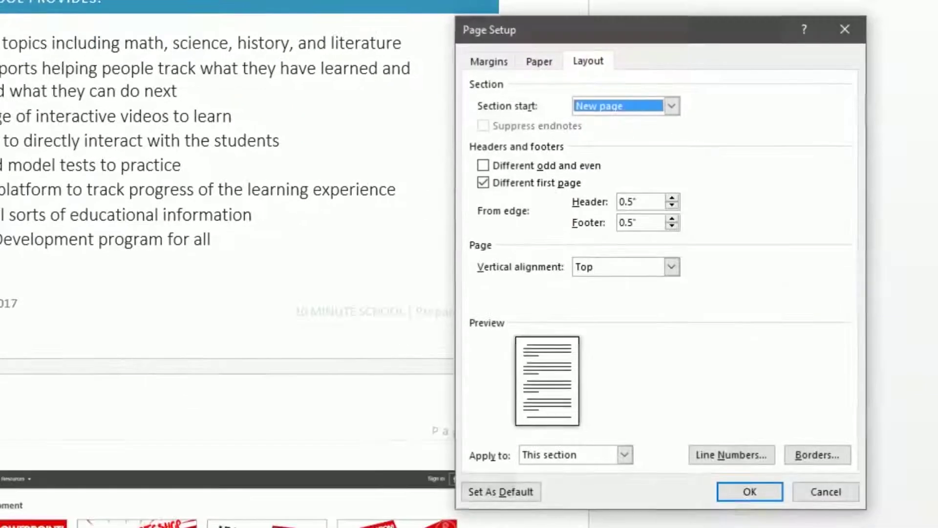
left_click(489, 183)
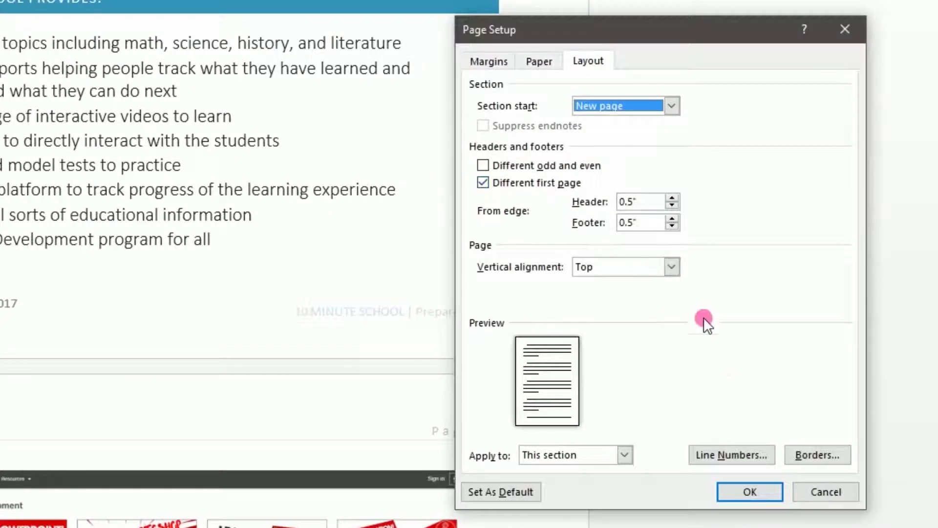
left_click(724, 455)
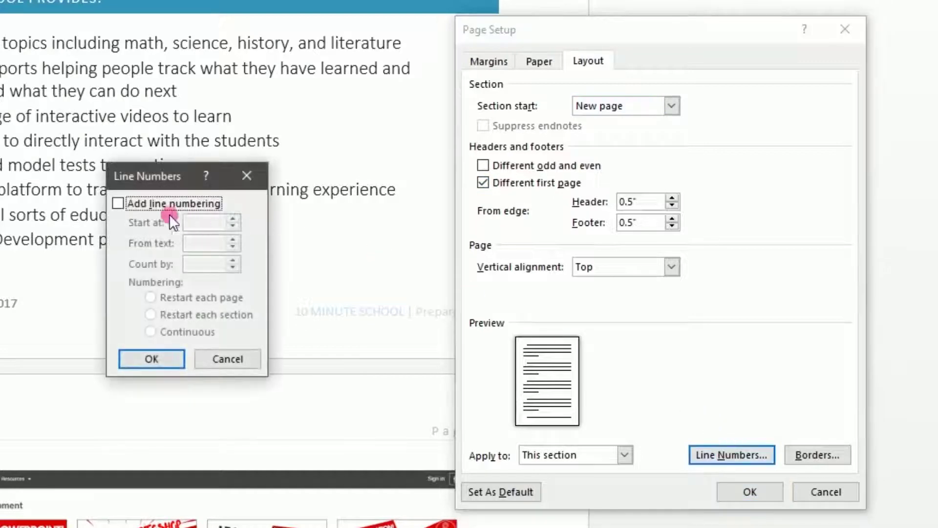
left_click(130, 198)
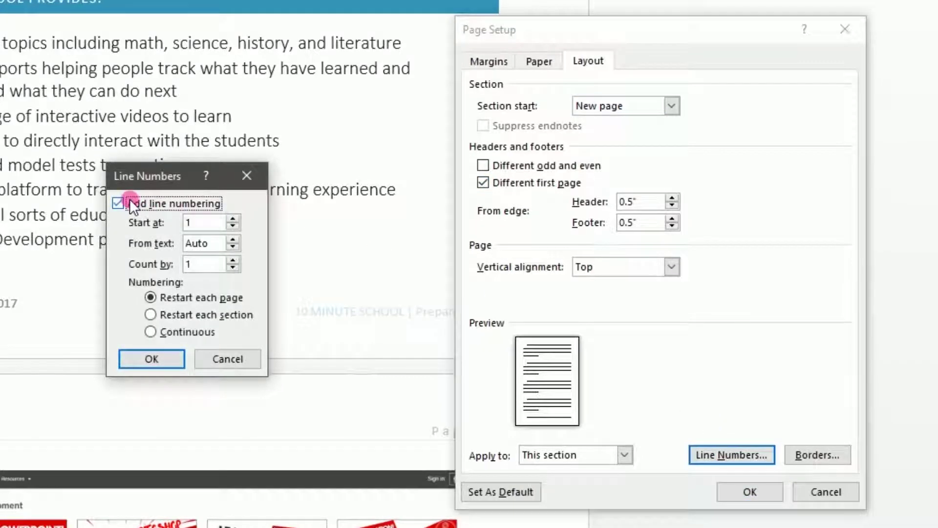
left_click(232, 238)
left_click(233, 239)
left_click(234, 245)
left_click(233, 246)
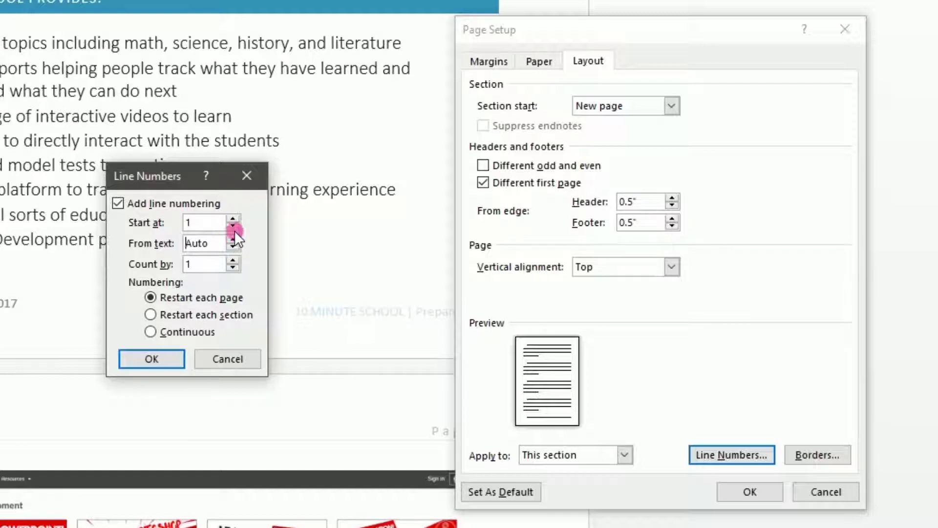
left_click(233, 217)
left_click_drag(234, 218, 234, 218)
left_click(168, 359)
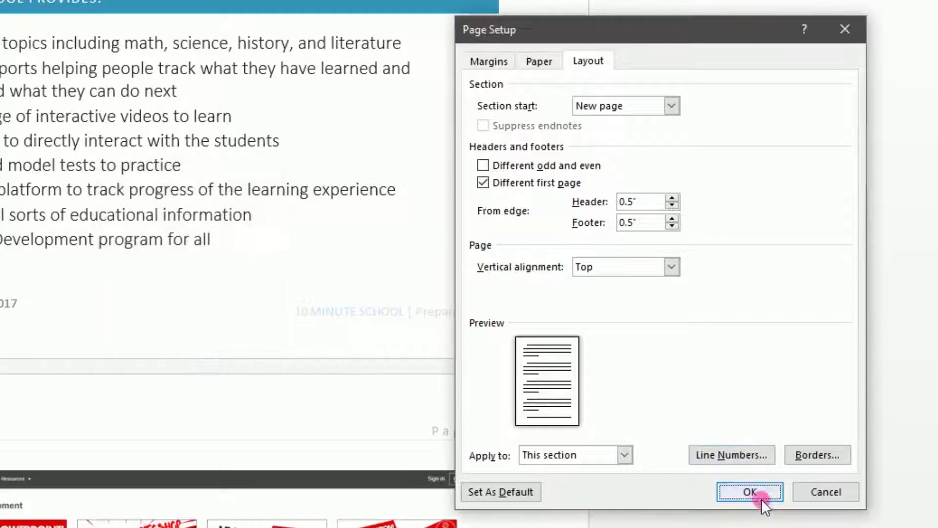
left_click(750, 491)
scroll(226, 231, "up", 15)
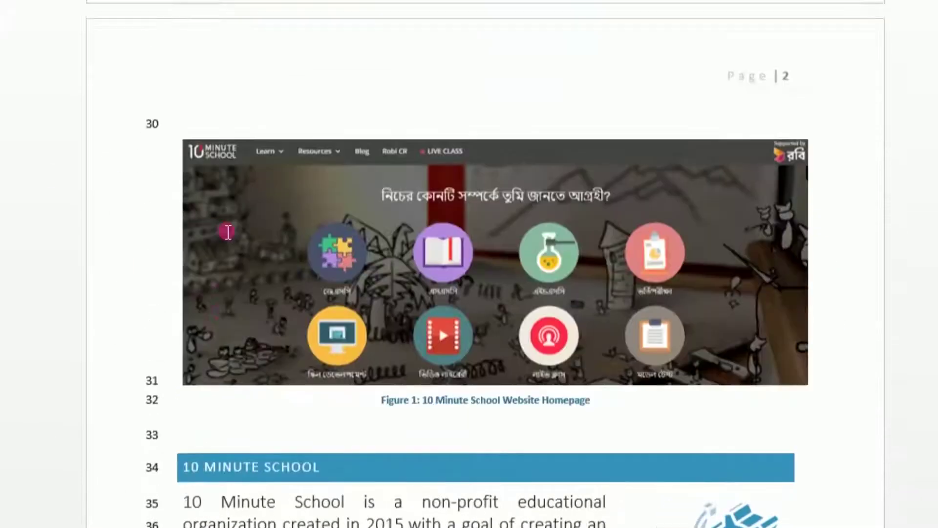
scroll(227, 231, "up", 5)
scroll(215, 239, "down", 15)
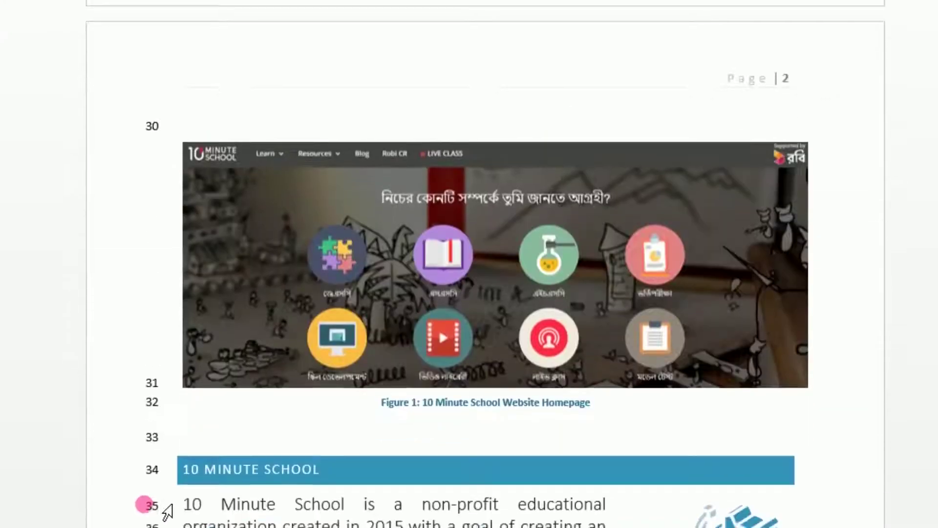
scroll(190, 268, "down", 5)
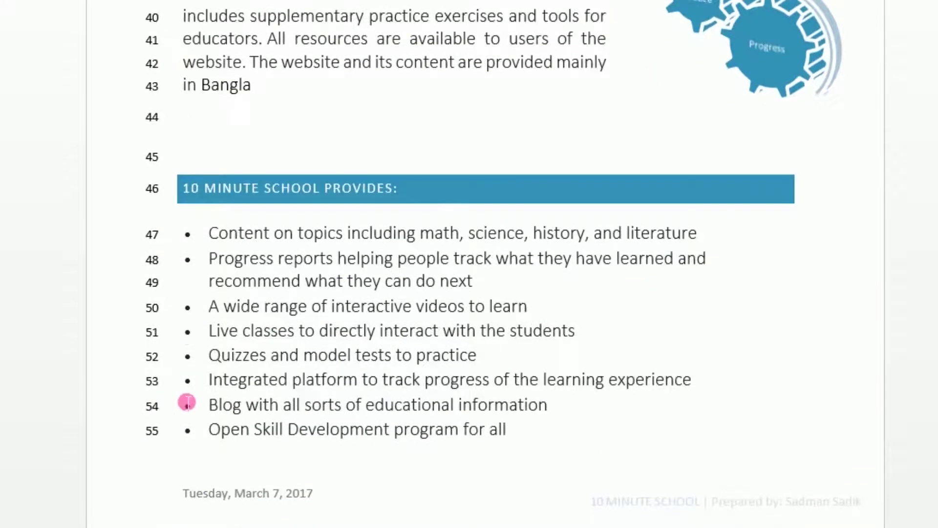
scroll(185, 398, "up", 5)
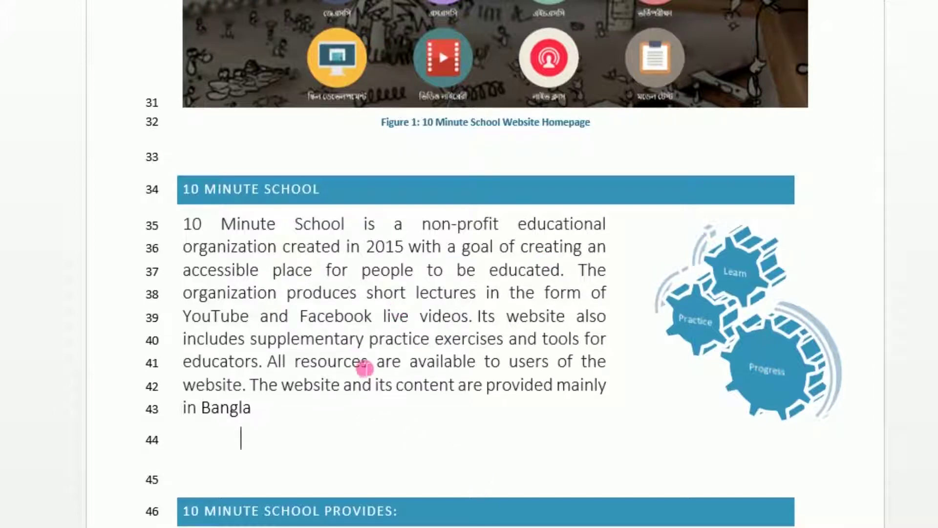
scroll(251, 354, "down", 10)
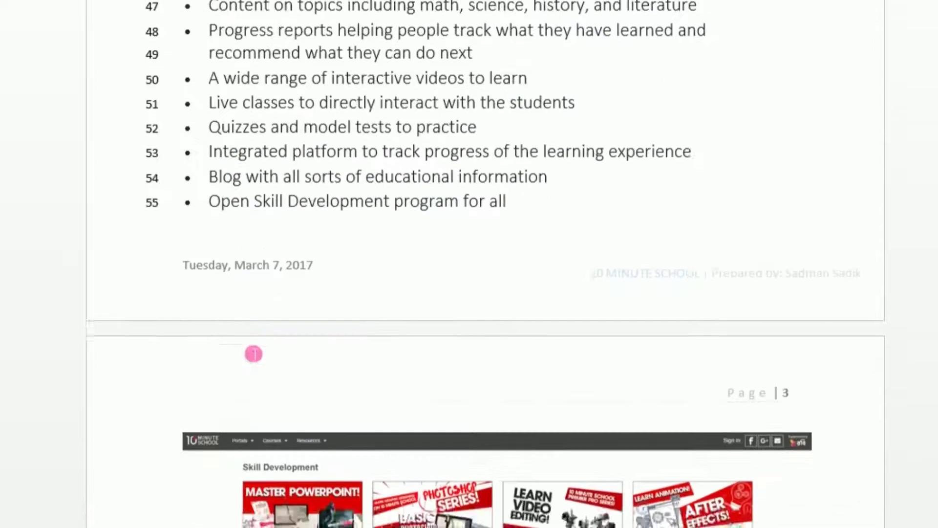
scroll(246, 347, "up", 10)
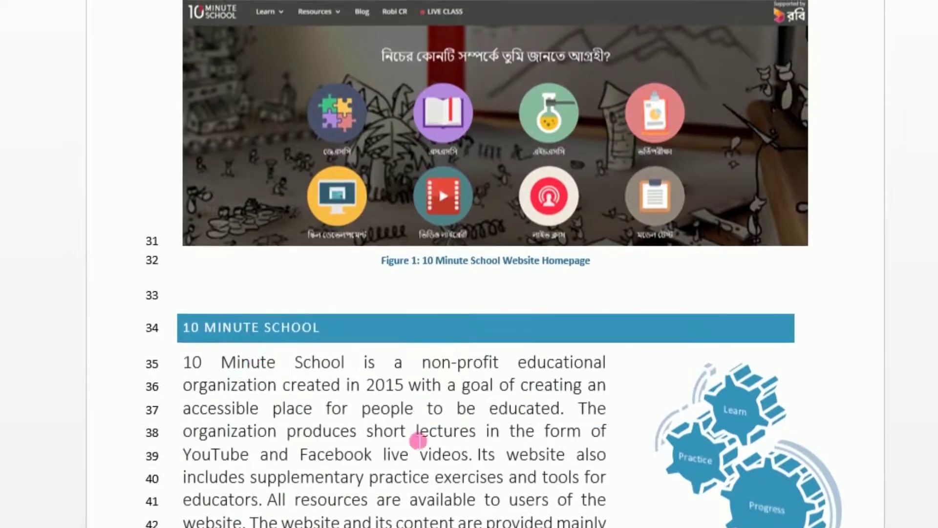
scroll(316, 444, "down", 6)
scroll(314, 444, "up", 6)
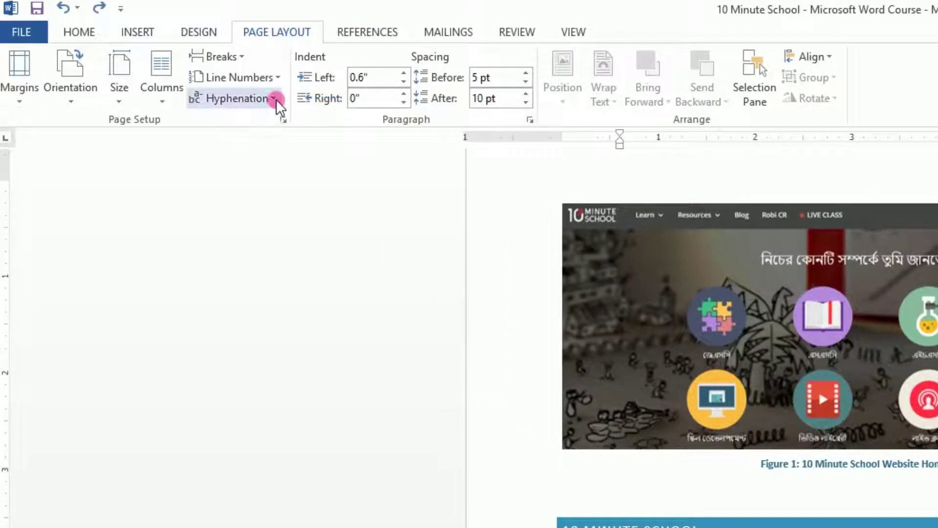
left_click(277, 99)
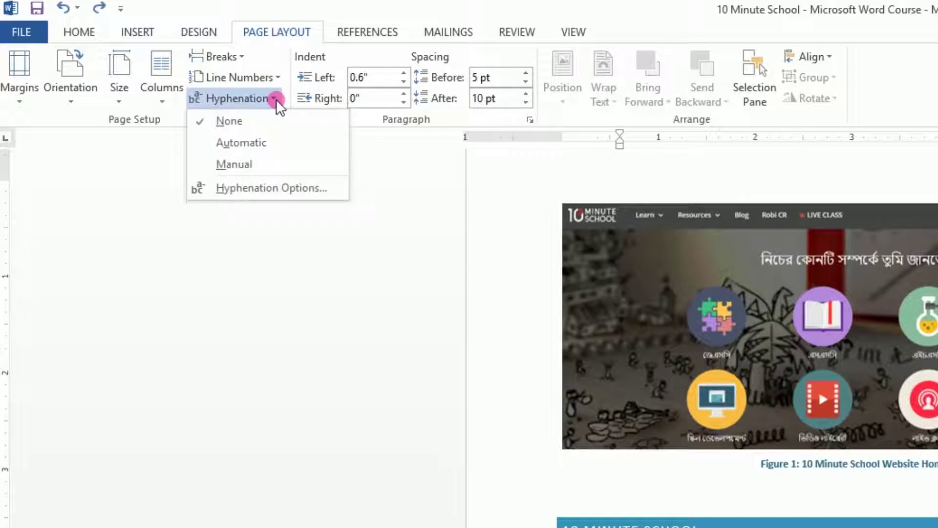
left_click(290, 190)
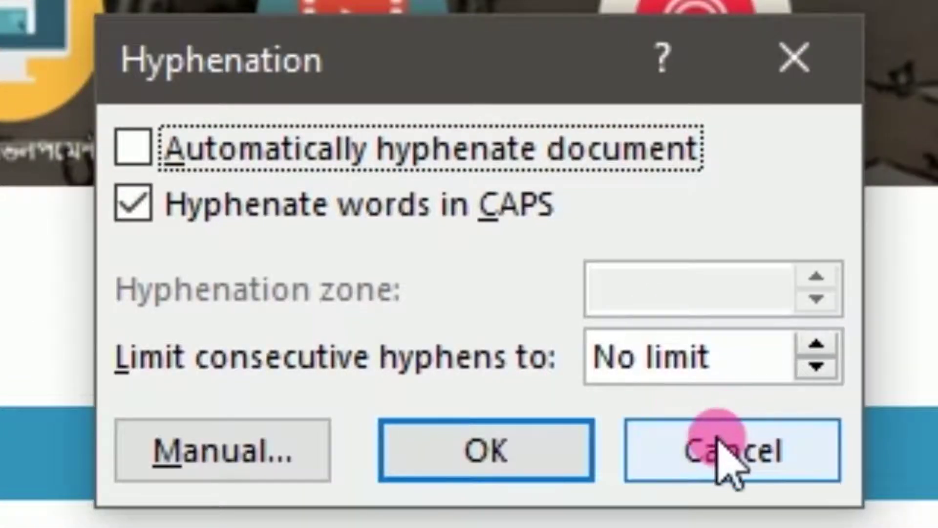
left_click(728, 464)
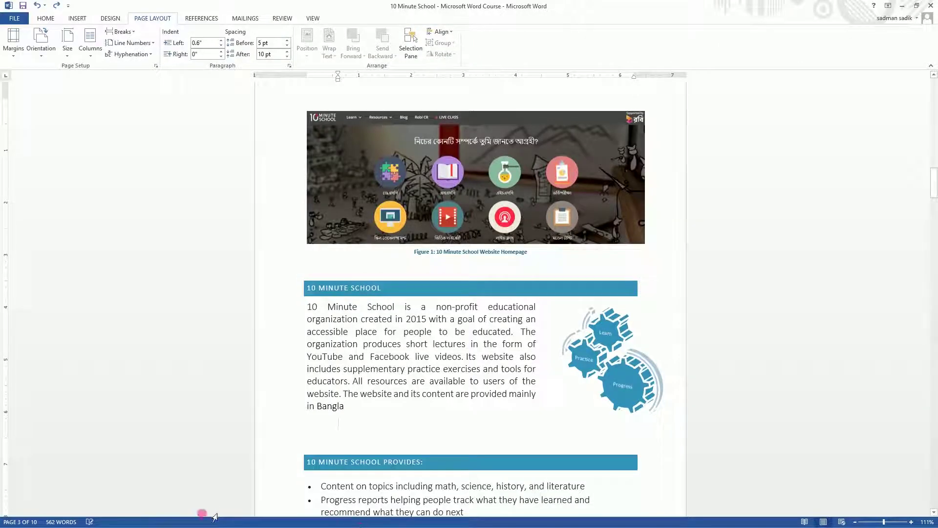
left_click(348, 412)
scroll(512, 430, "down", 3)
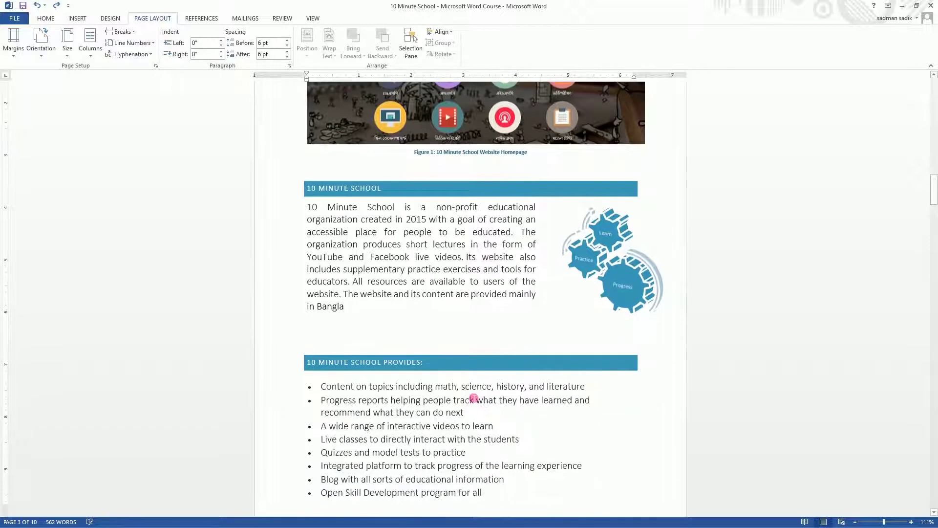
type(".")
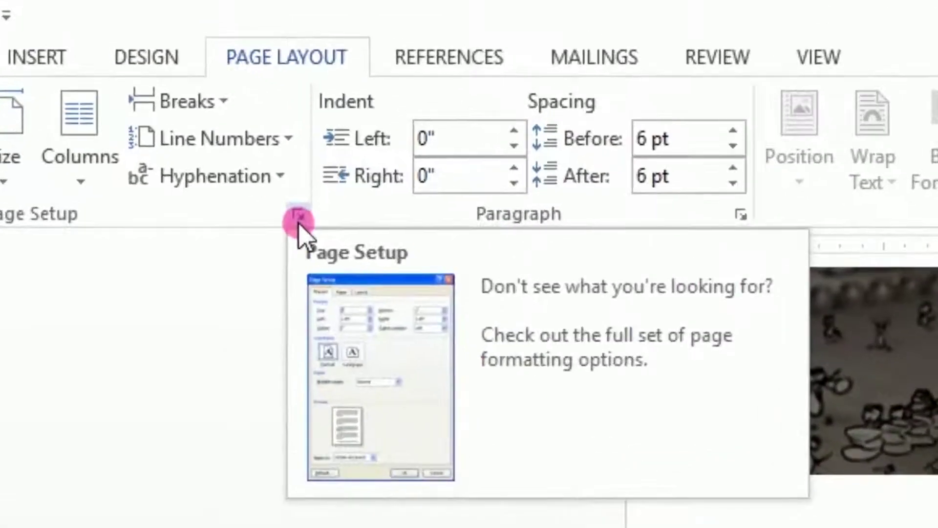
Browse the Margins, Paper and Layout tabs of Page Setup without changing anything
left_click(156, 65)
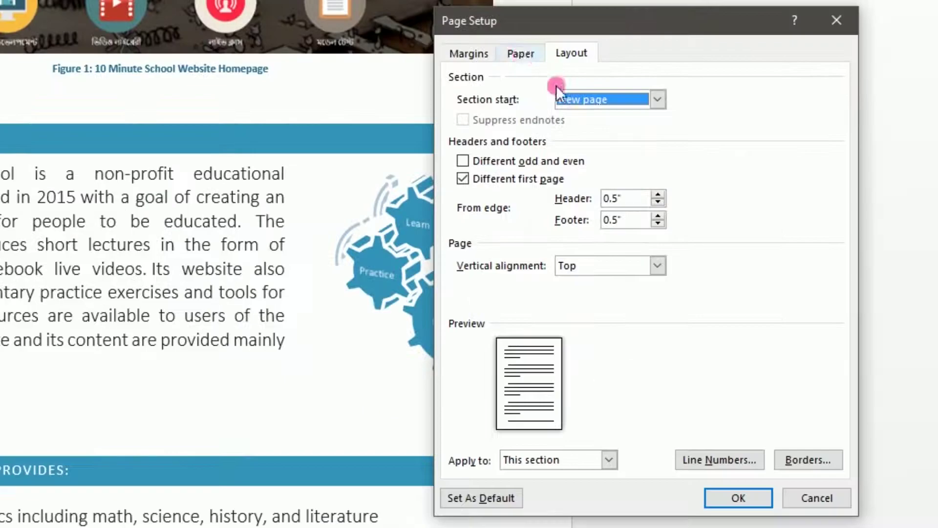
left_click(520, 54)
left_click(471, 54)
left_click(520, 53)
left_click(576, 58)
left_click(494, 54)
left_click(515, 56)
left_click(577, 54)
Close Page Setup unchanged and list the Columns choices: One, Two, Three, Left, Right
left_click(503, 54)
left_click(481, 55)
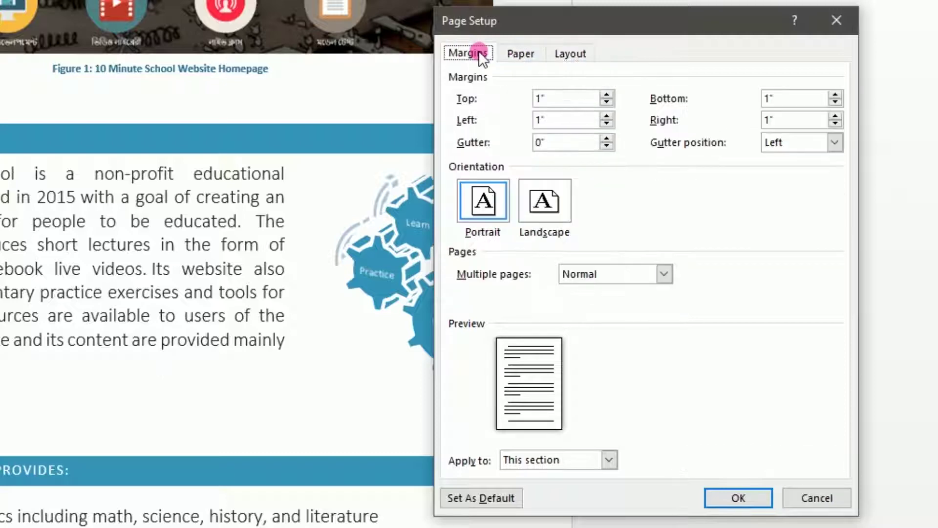
left_click(828, 500)
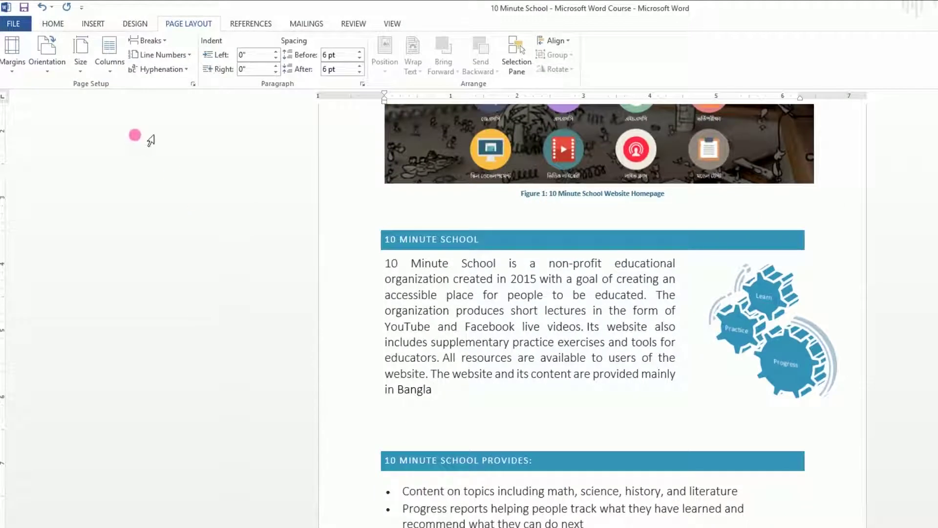
left_click(109, 75)
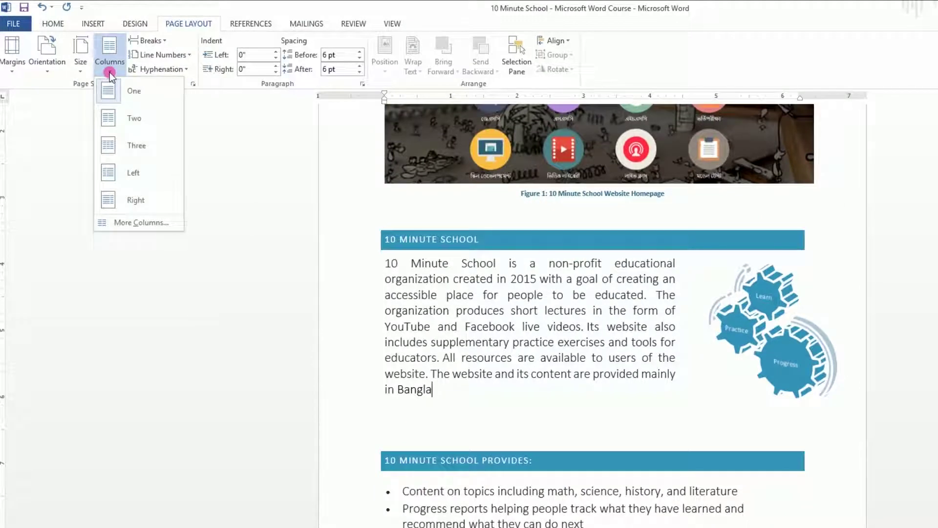
left_click(427, 419)
left_click_drag(444, 396, 400, 286)
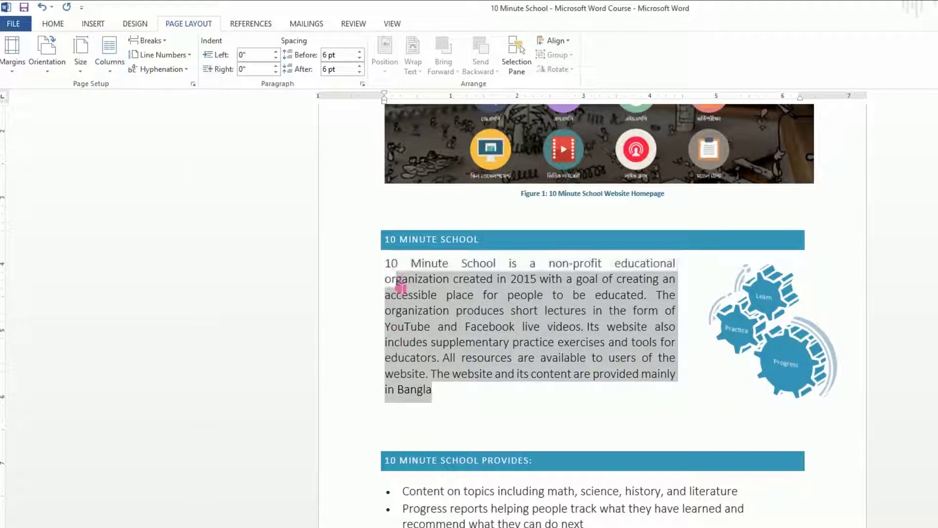
left_click(136, 157)
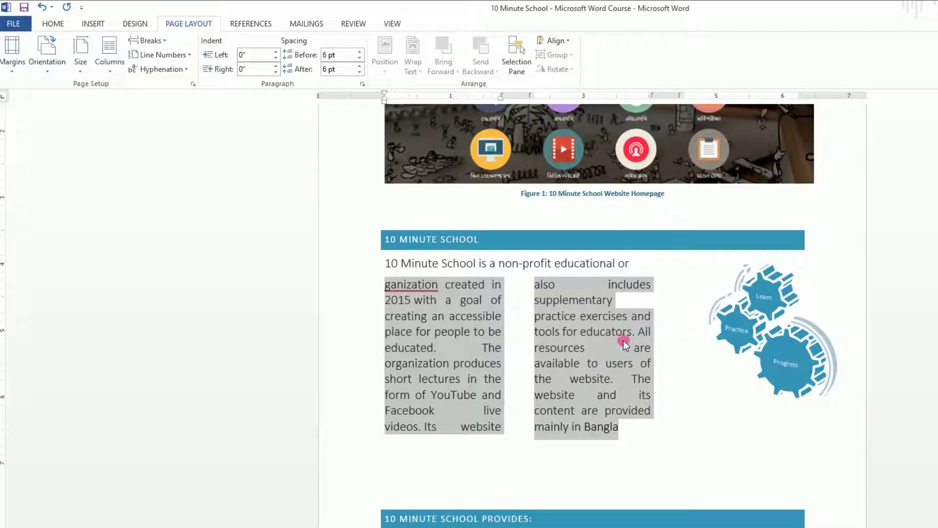
key("ctrl+z")
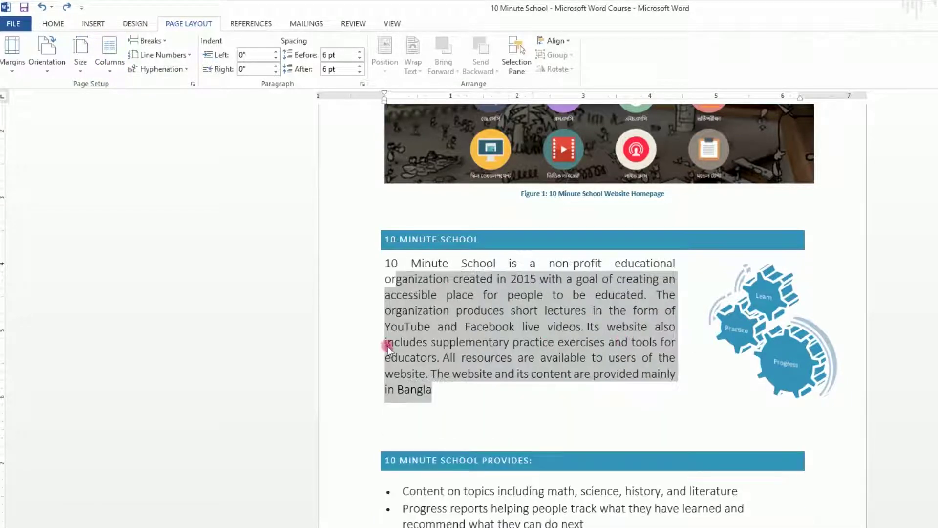
left_click(613, 365)
scroll(795, 444, "down", 9)
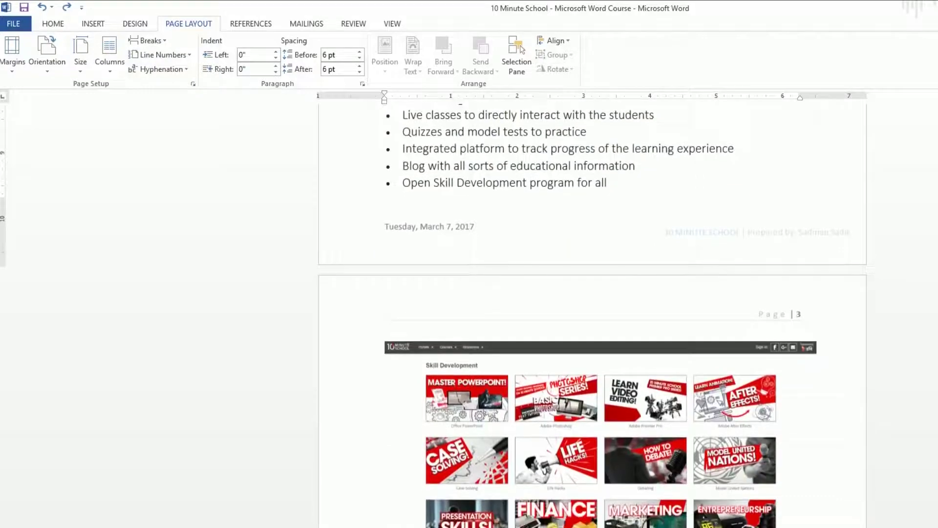
scroll(836, 525, "down", 13)
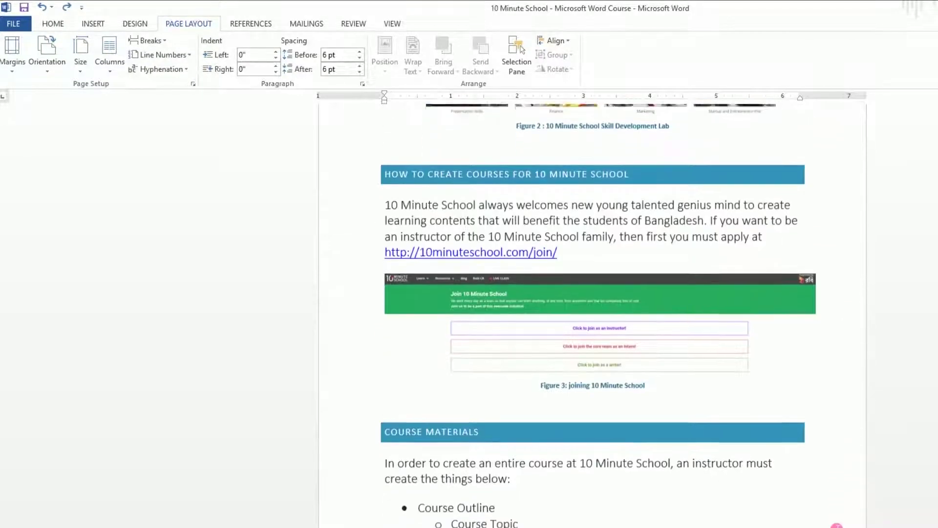
scroll(836, 525, "up", 20)
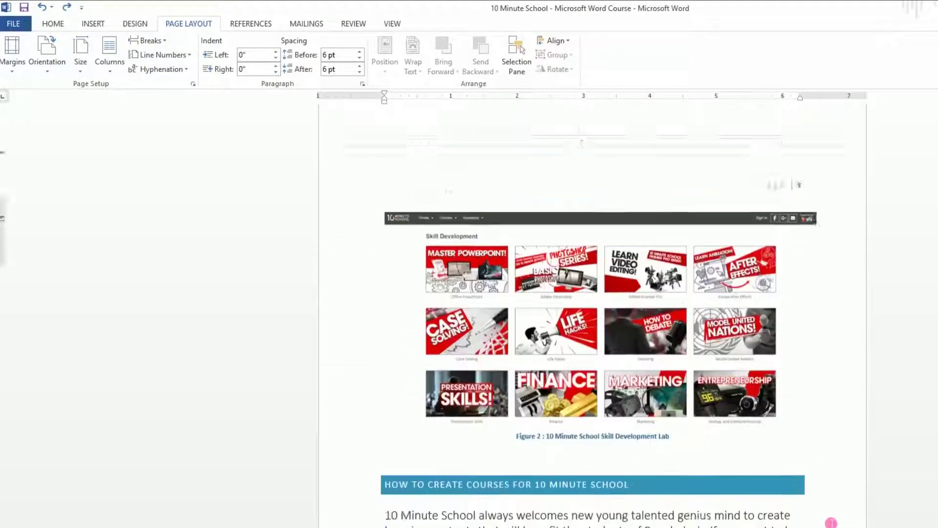
scroll(751, 501, "up", 20)
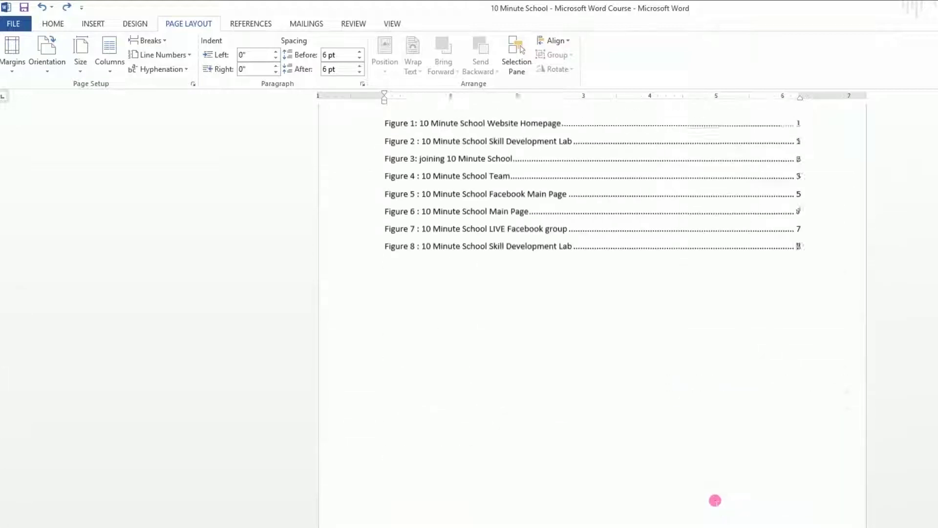
scroll(702, 505, "up", 8)
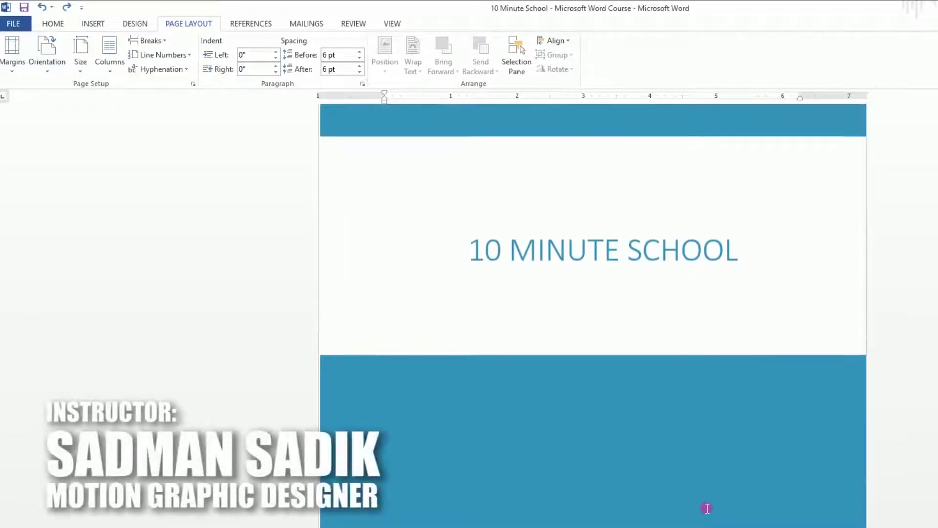
scroll(707, 508, "up", 2)
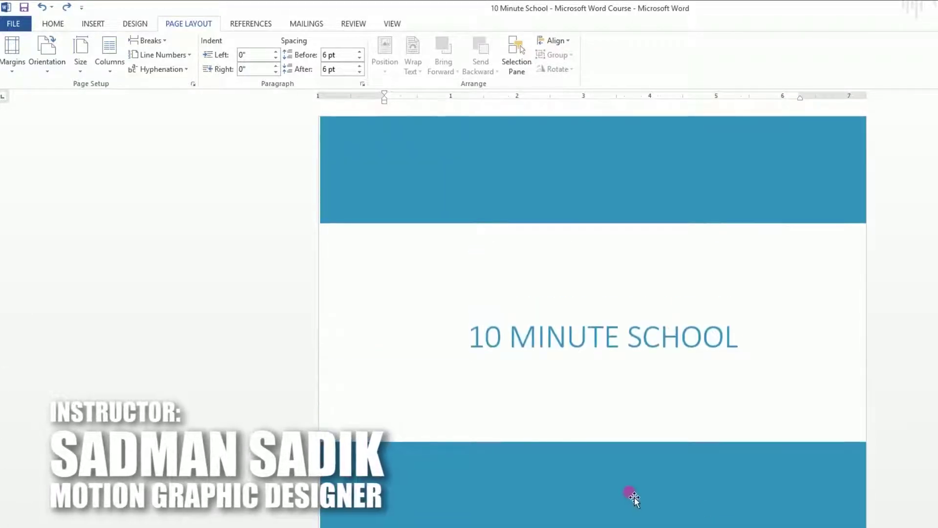